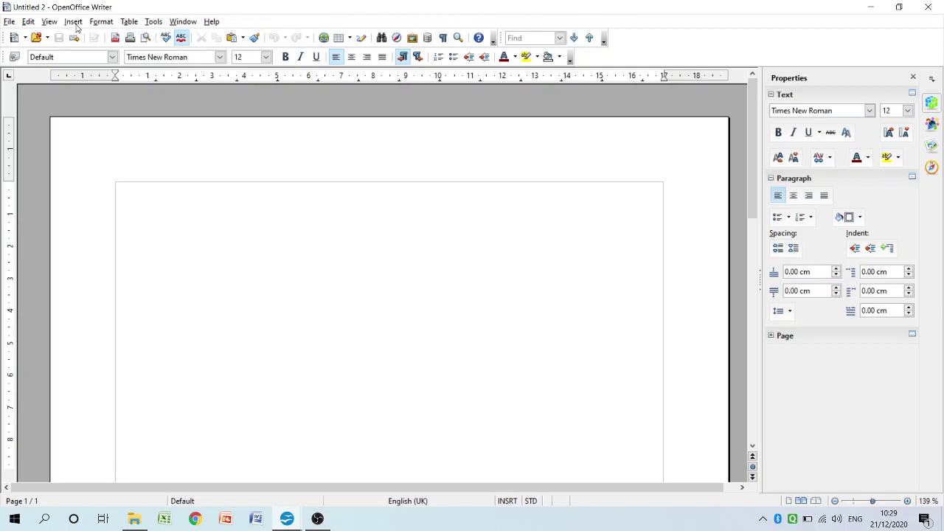
{"action": "left_click", "coordinate": [75, 24]}
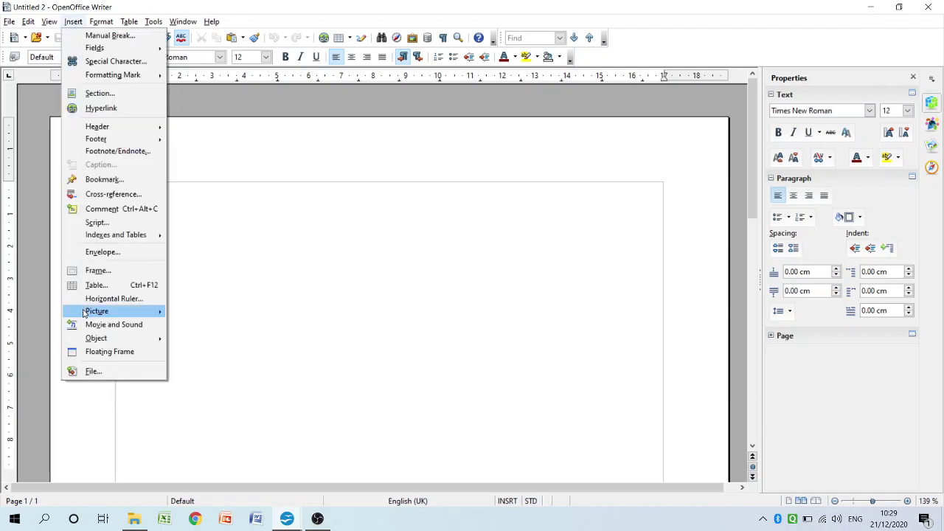
{"action": "left_click", "coordinate": [318, 518]}
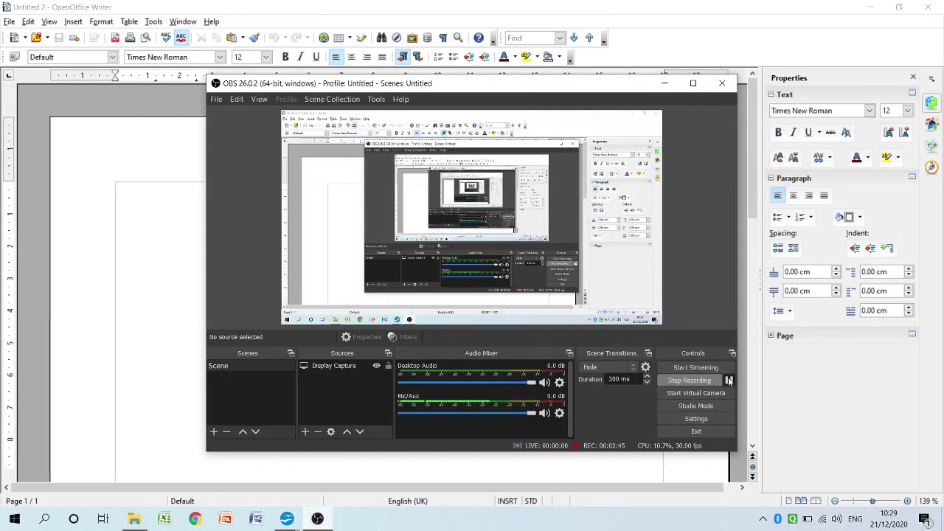
{"action": "left_click", "coordinate": [664, 81]}
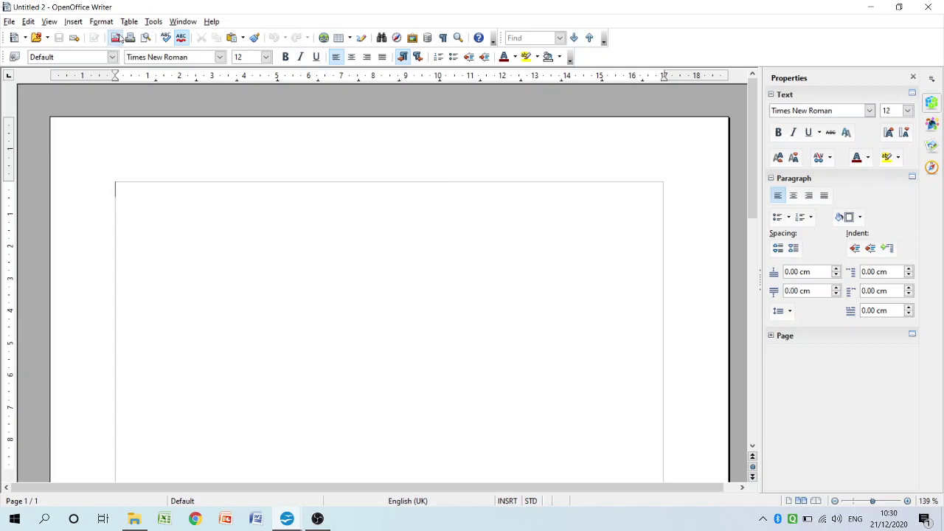
{"action": "left_click", "coordinate": [73, 21]}
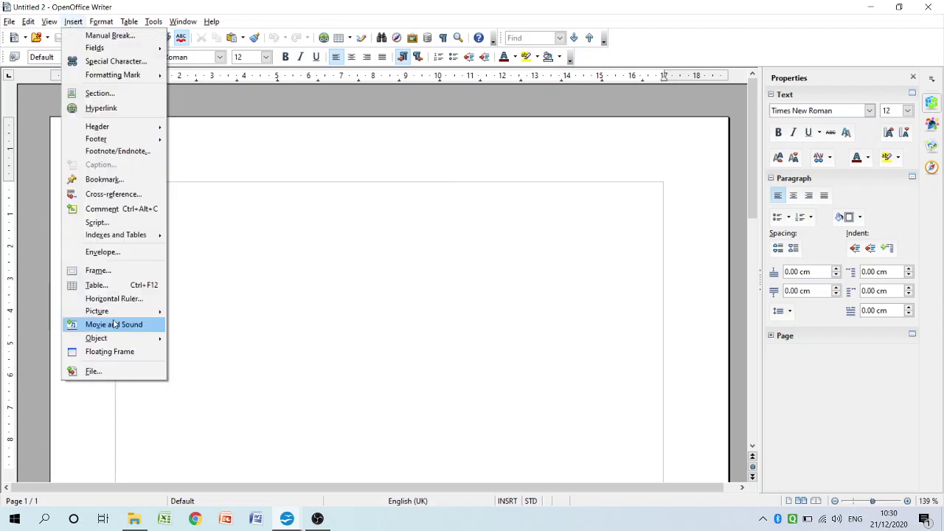
{"action": "left_click", "coordinate": [112, 377]}
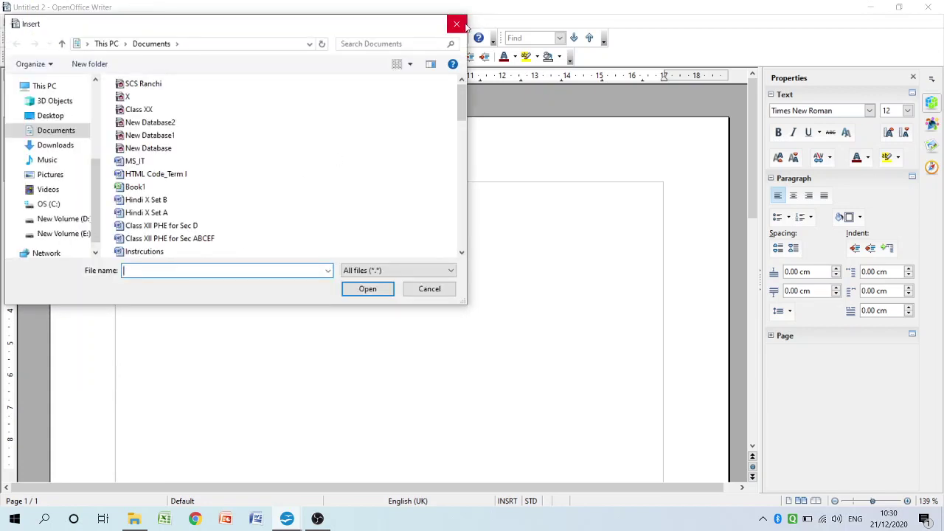
{"action": "left_click", "coordinate": [462, 25]}
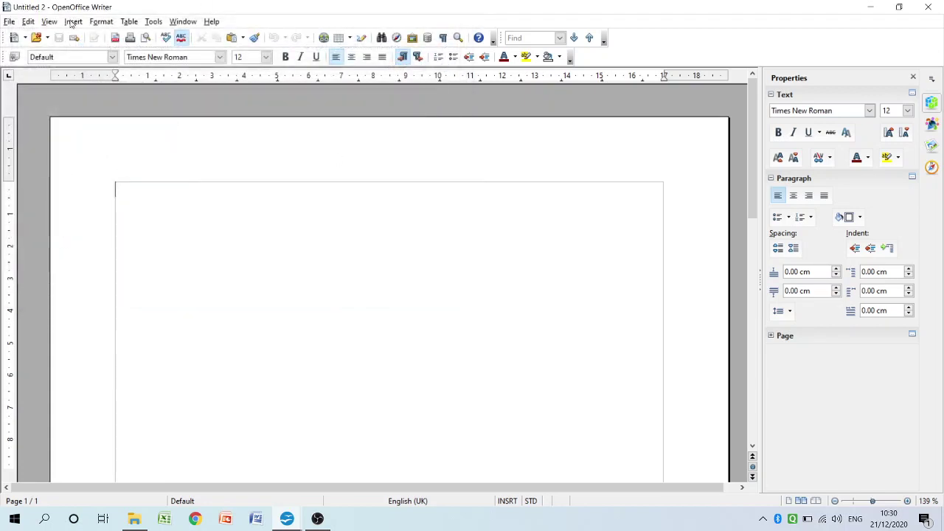
Insert the "school pan" picture from the Downloads folder into the blank document.
{"action": "left_click", "coordinate": [72, 22]}
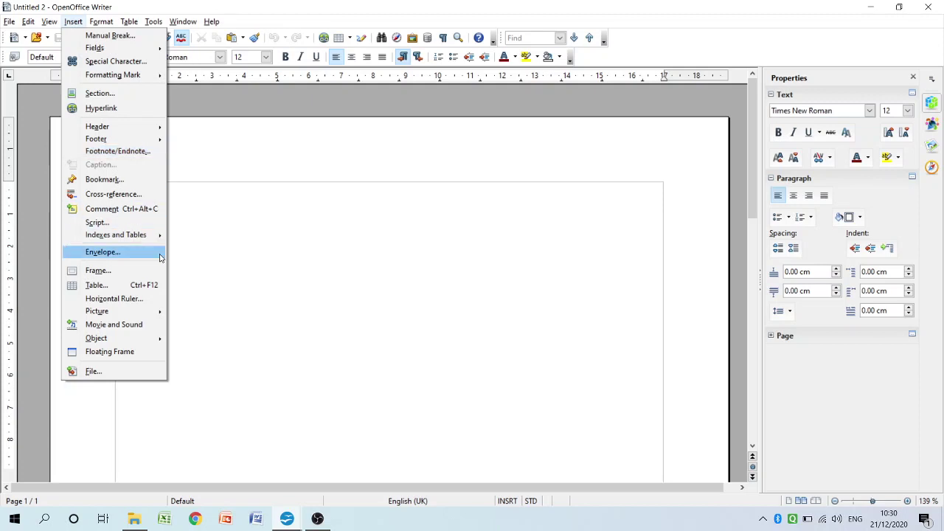
{"action": "mouse_move", "coordinate": [149, 316]}
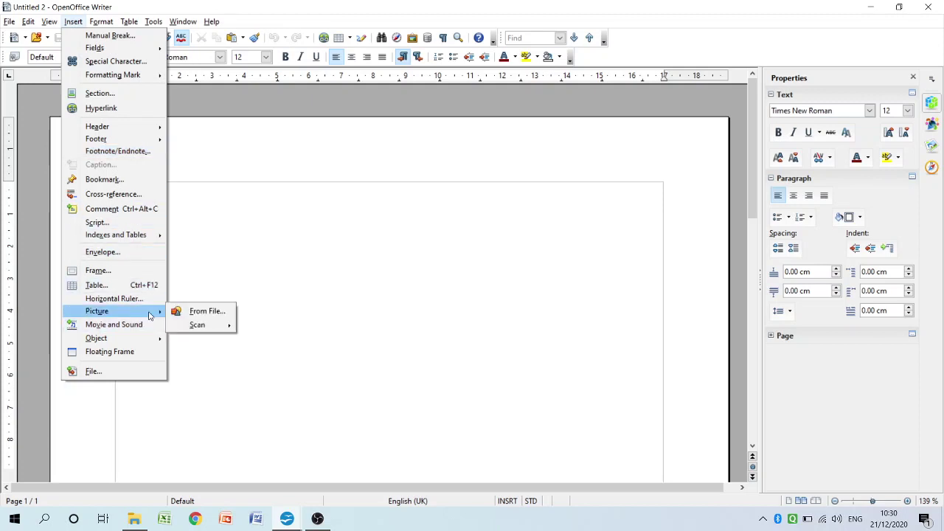
{"action": "left_click", "coordinate": [232, 319]}
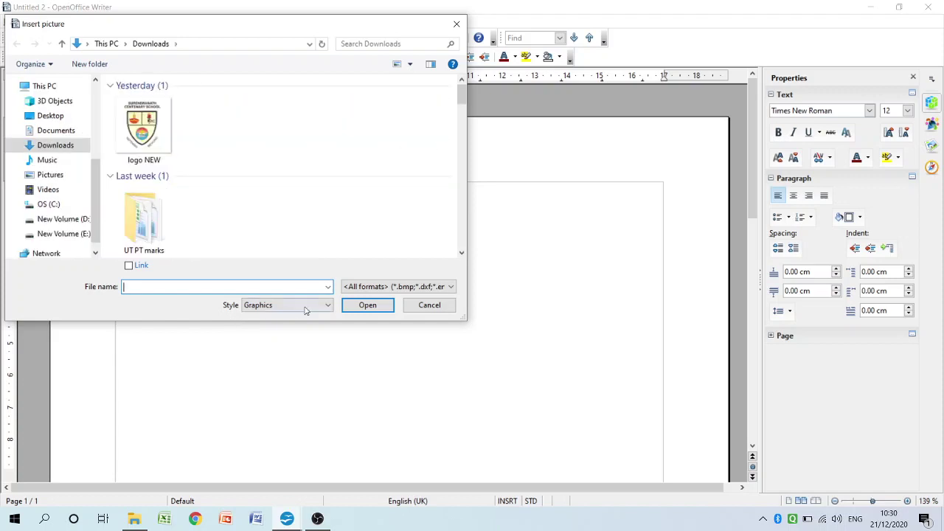
{"action": "left_click", "coordinate": [368, 293]}
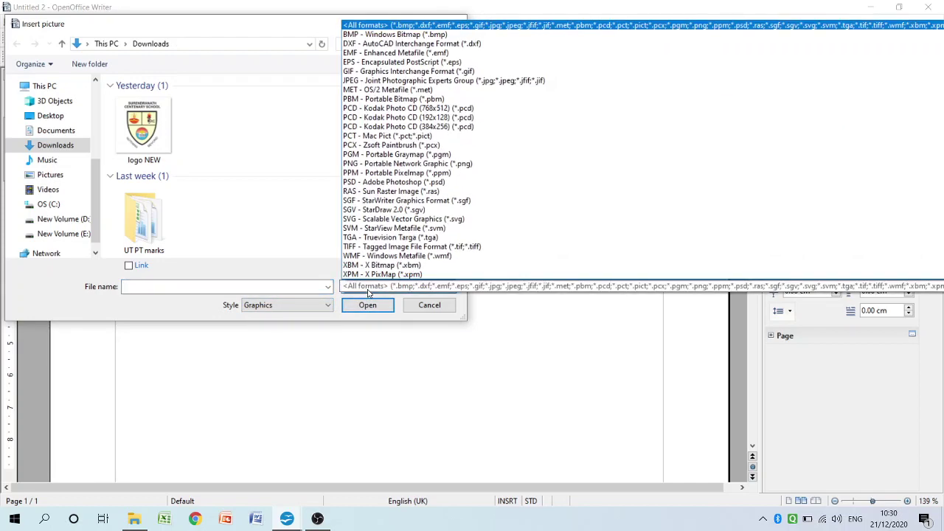
{"action": "left_click", "coordinate": [369, 292]}
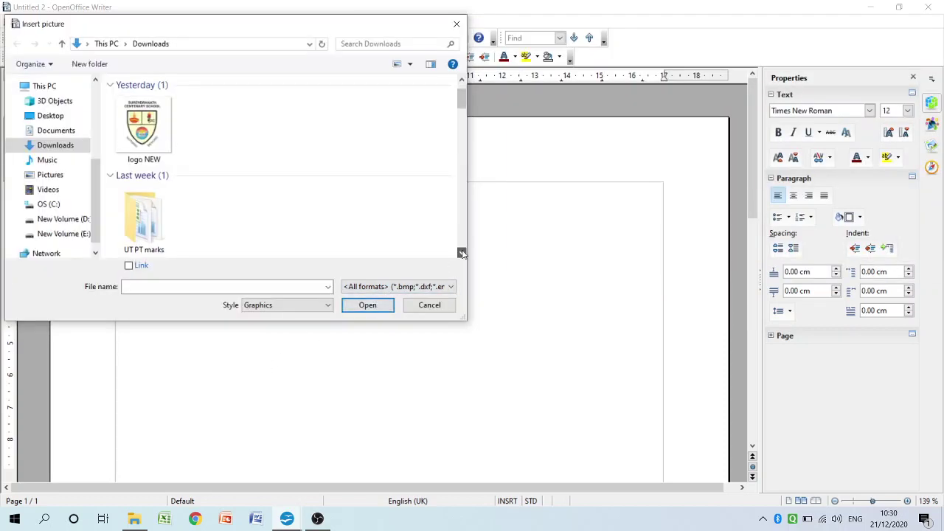
{"action": "scroll", "coordinate": [460, 250], "scroll_direction": "down", "scroll_amount": 5}
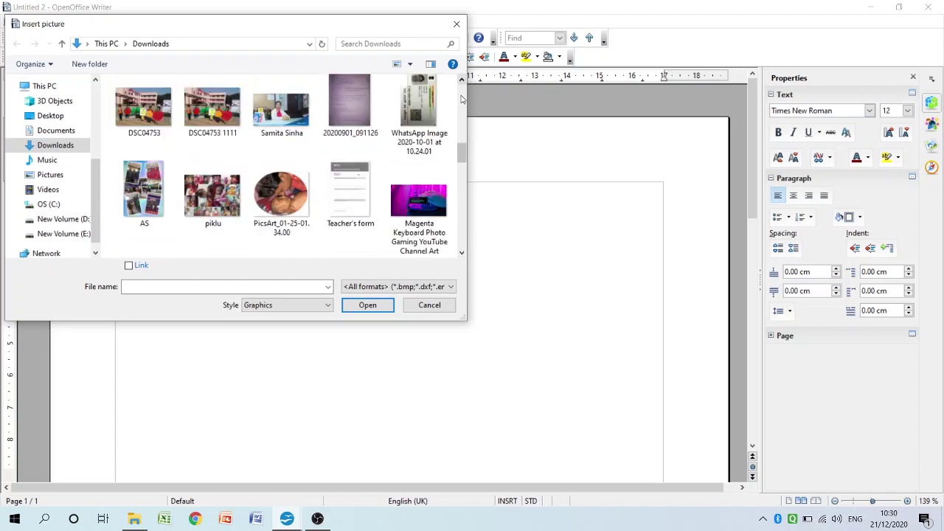
{"action": "scroll", "coordinate": [462, 99], "scroll_direction": "up", "scroll_amount": 6}
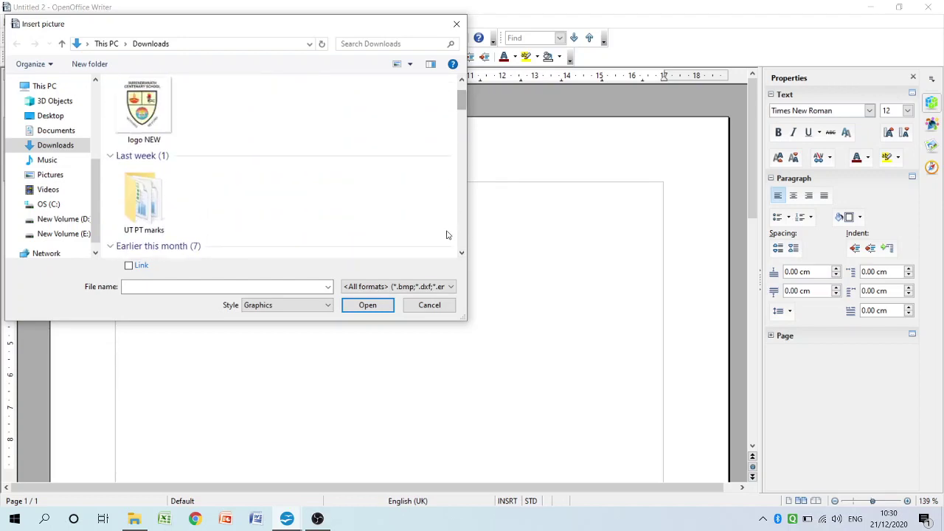
{"action": "scroll", "coordinate": [466, 236], "scroll_direction": "down", "scroll_amount": 3}
{"action": "scroll", "coordinate": [465, 235], "scroll_direction": "down", "scroll_amount": 3}
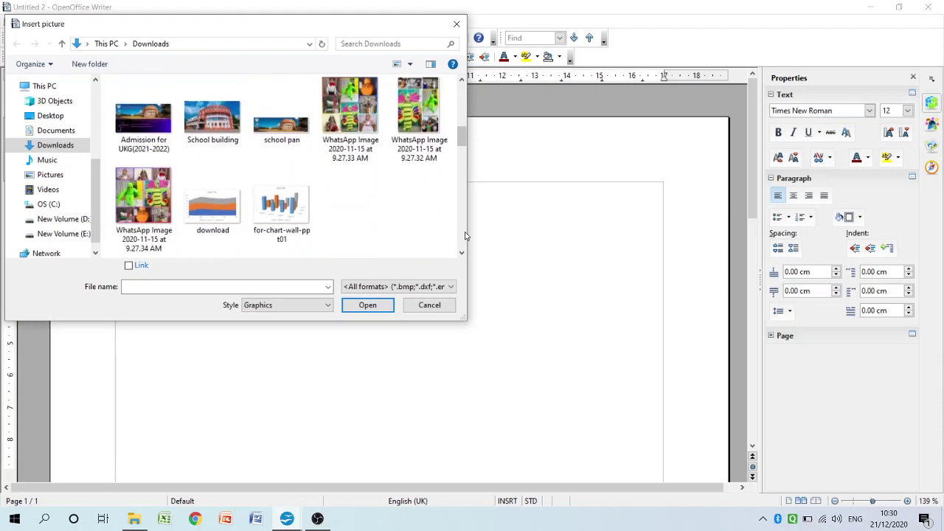
{"action": "left_click", "coordinate": [287, 133]}
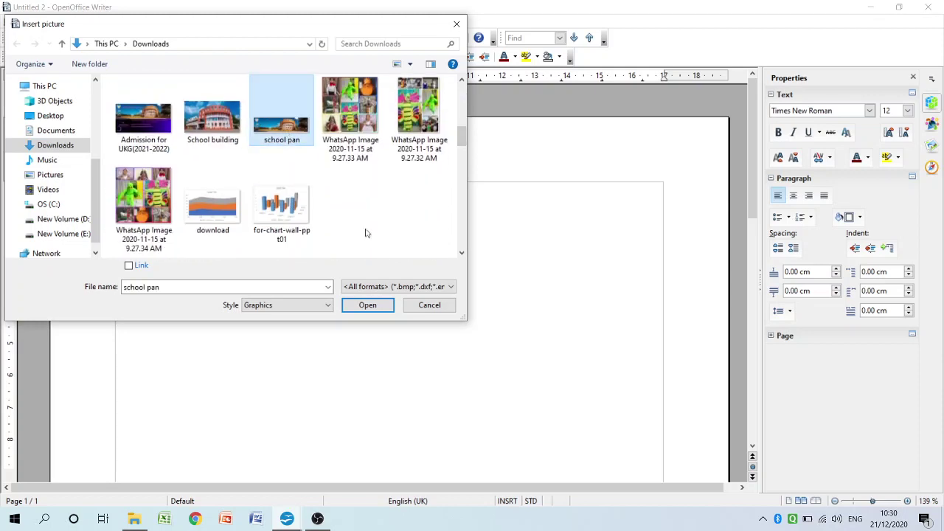
{"action": "left_click", "coordinate": [370, 304]}
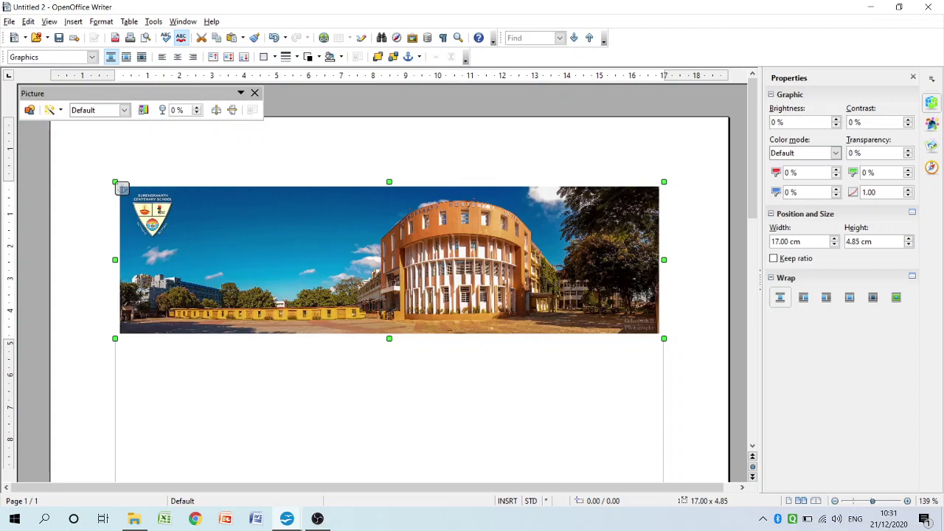
{"action": "left_click", "coordinate": [64, 25]}
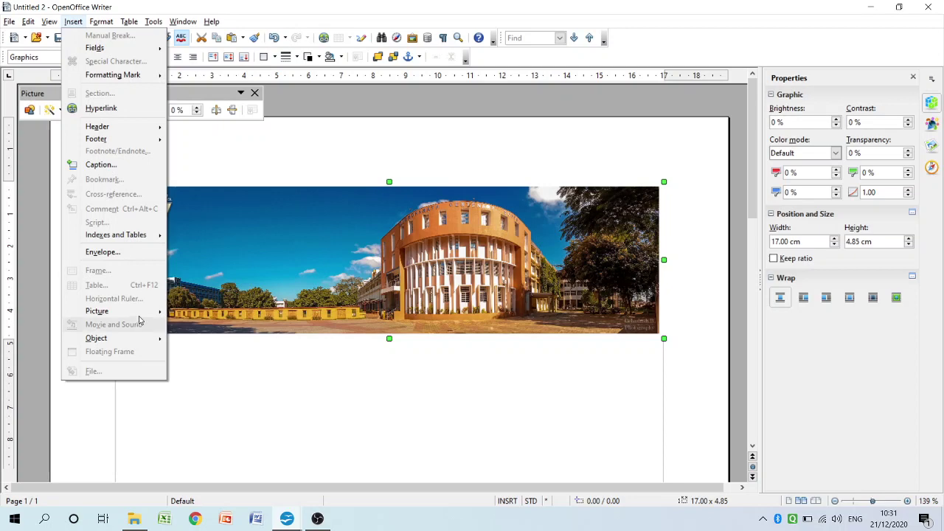
{"action": "mouse_move", "coordinate": [143, 312]}
{"action": "left_click", "coordinate": [234, 438]}
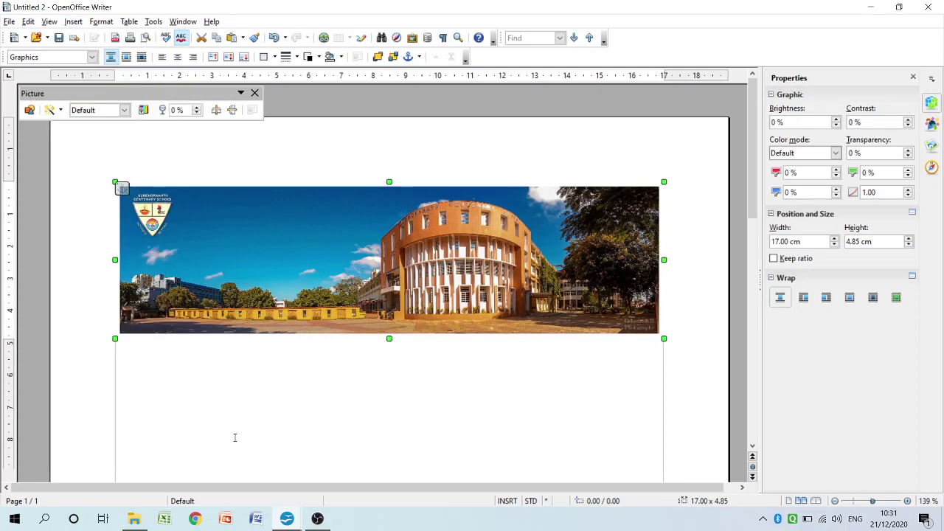
{"action": "left_click", "coordinate": [235, 438]}
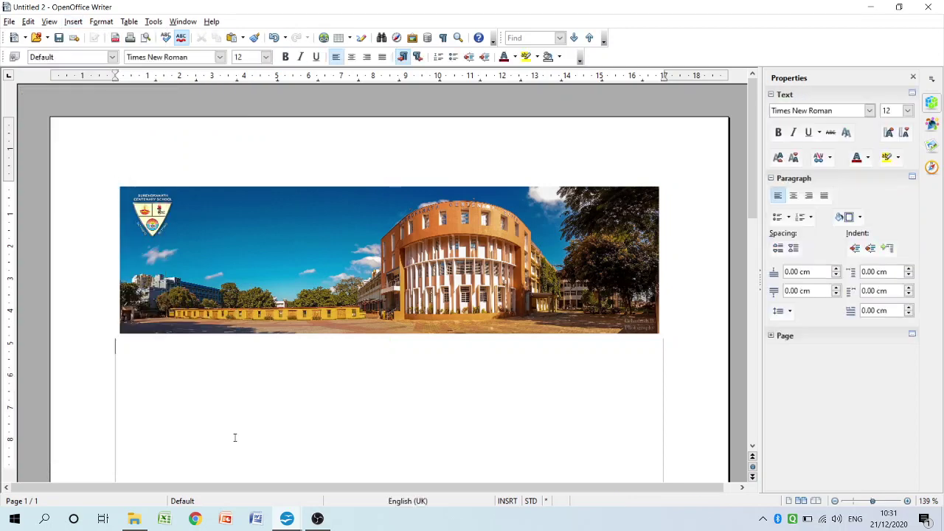
{"action": "left_click", "coordinate": [229, 277]}
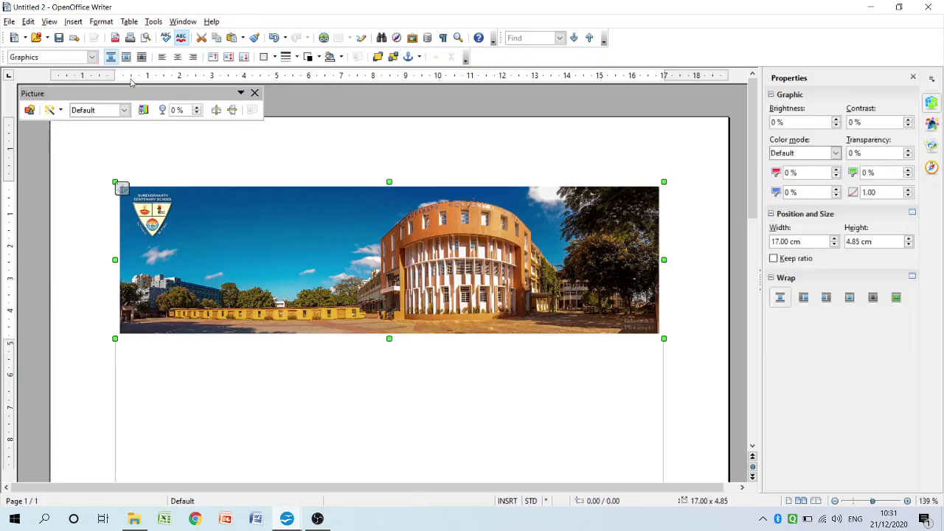
{"action": "left_click", "coordinate": [73, 21]}
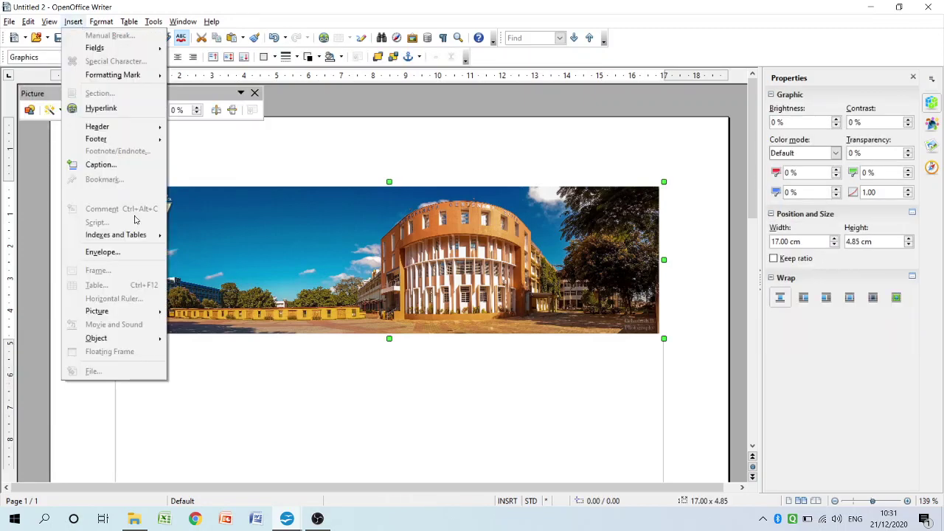
{"action": "mouse_move", "coordinate": [155, 311]}
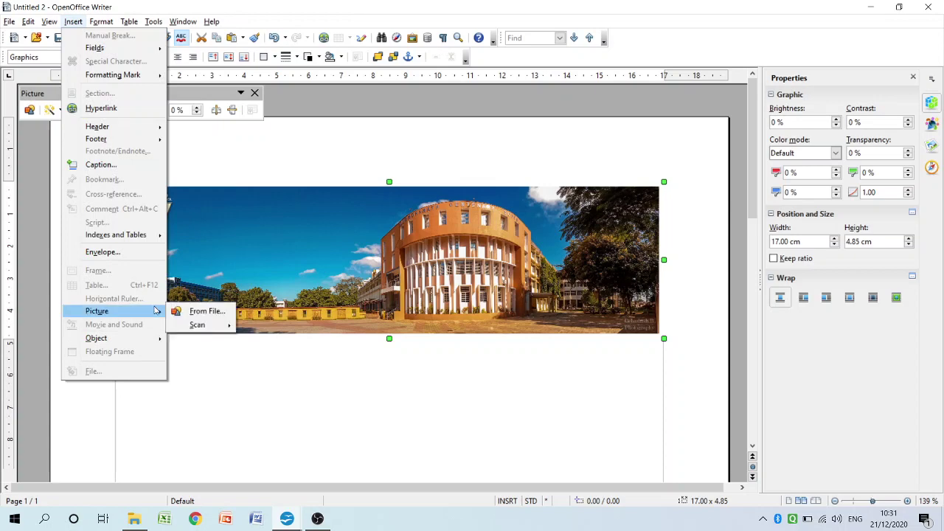
{"action": "left_click", "coordinate": [227, 316]}
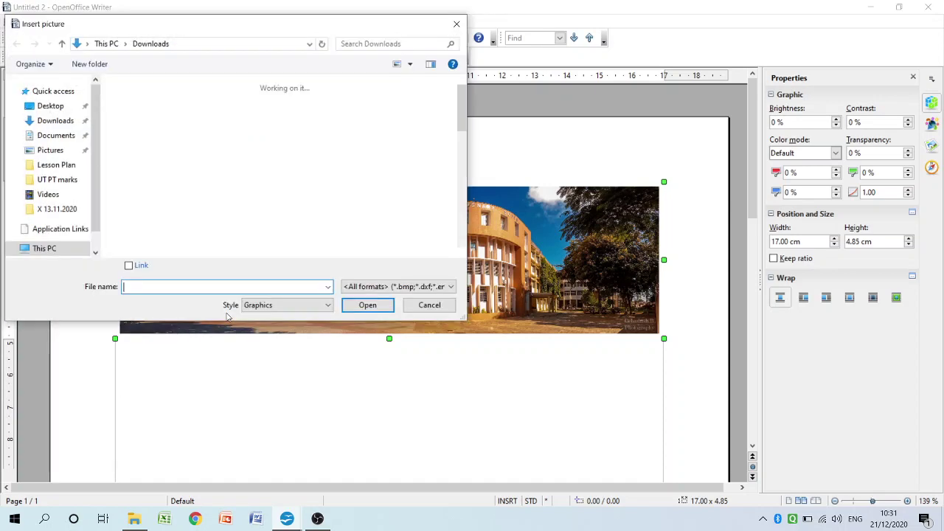
{"action": "left_click", "coordinate": [456, 24]}
{"action": "left_click", "coordinate": [345, 379]}
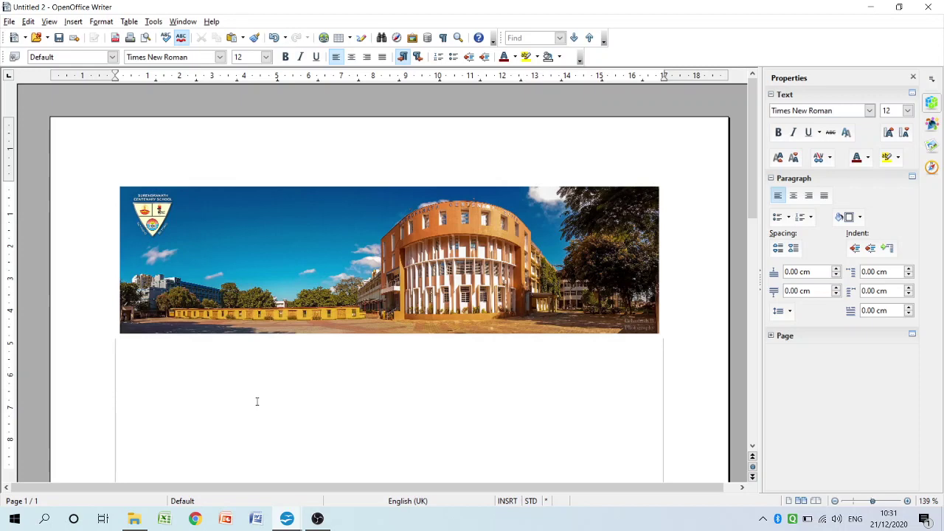
Check which scanner sources are available for inserting a scanned picture, and close the source selection.
{"action": "left_click", "coordinate": [73, 23]}
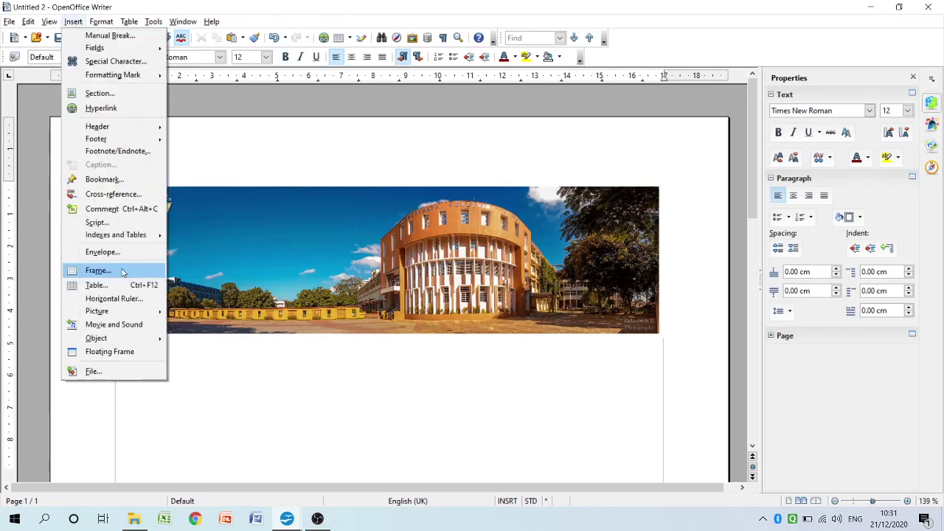
{"action": "mouse_move", "coordinate": [111, 311]}
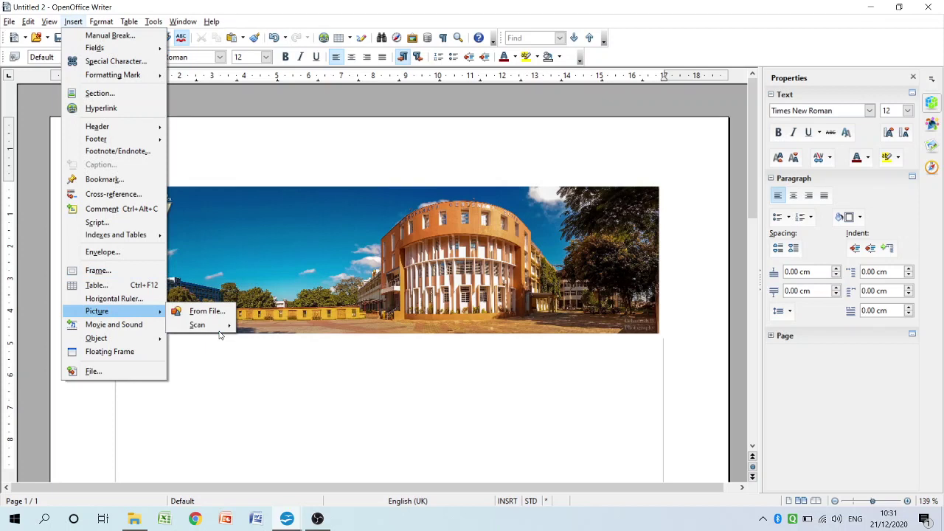
{"action": "mouse_move", "coordinate": [225, 327]}
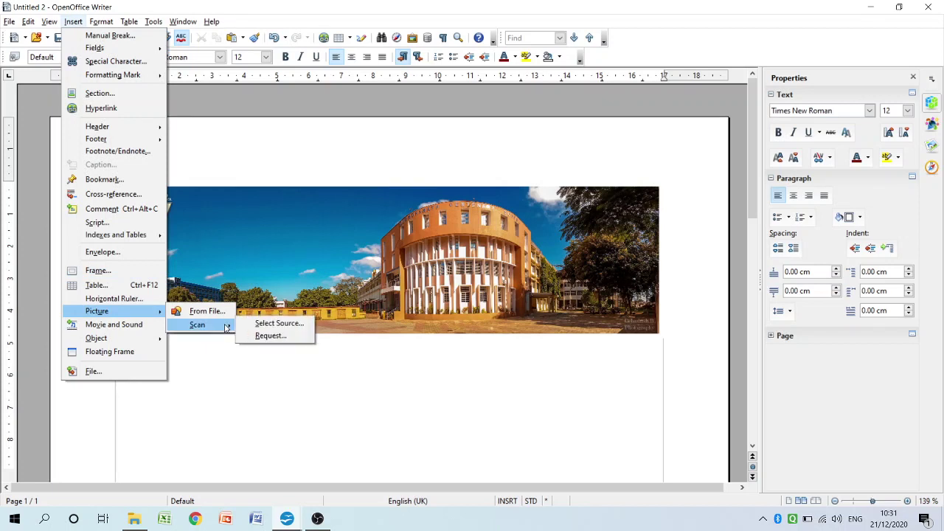
{"action": "left_click", "coordinate": [301, 327]}
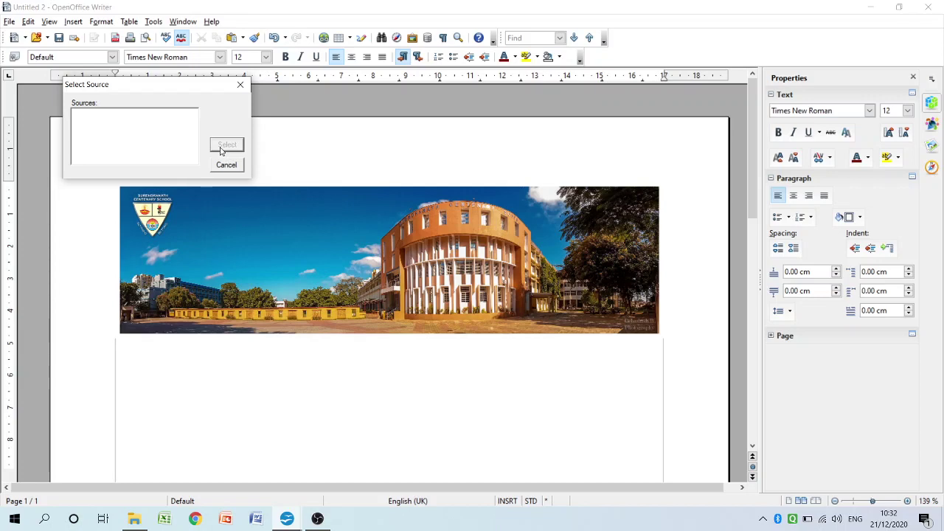
{"action": "left_click", "coordinate": [241, 86]}
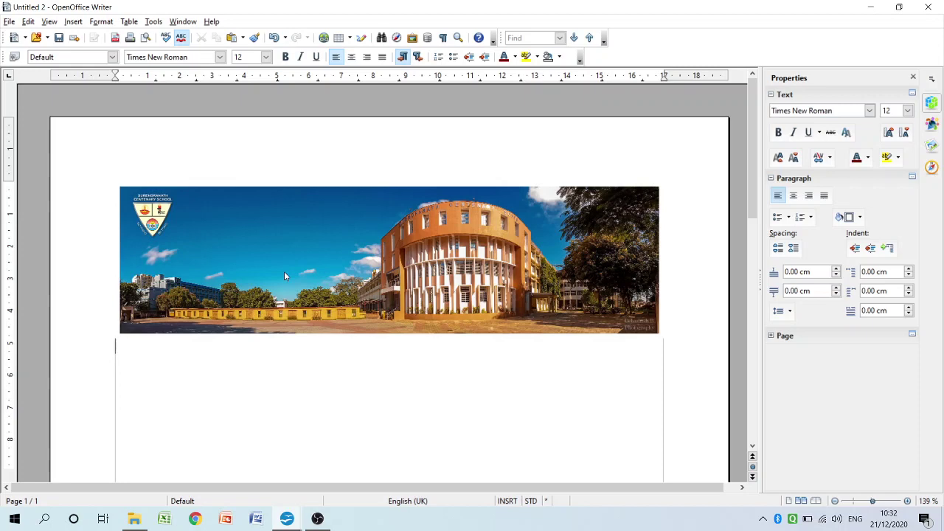
Open the Gallery and delete the school picture from the page.
{"action": "left_click", "coordinate": [153, 21]}
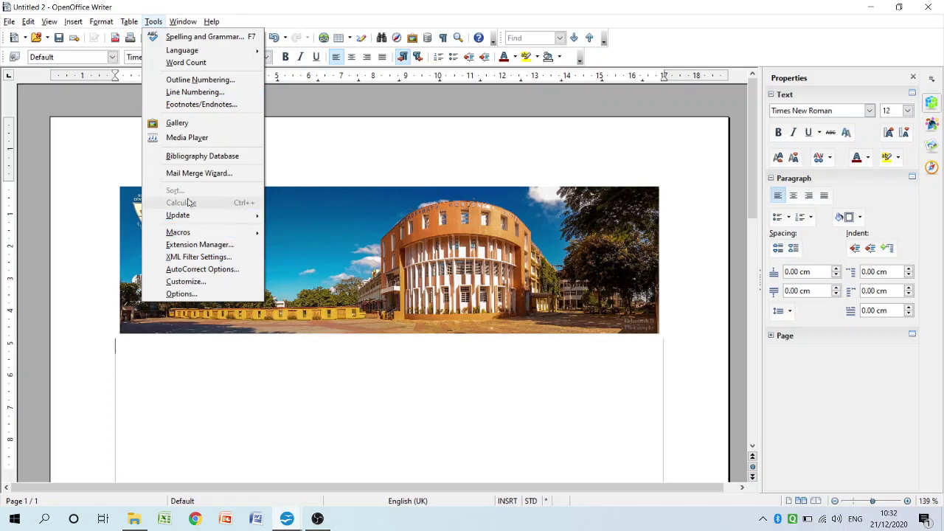
{"action": "left_click", "coordinate": [189, 126]}
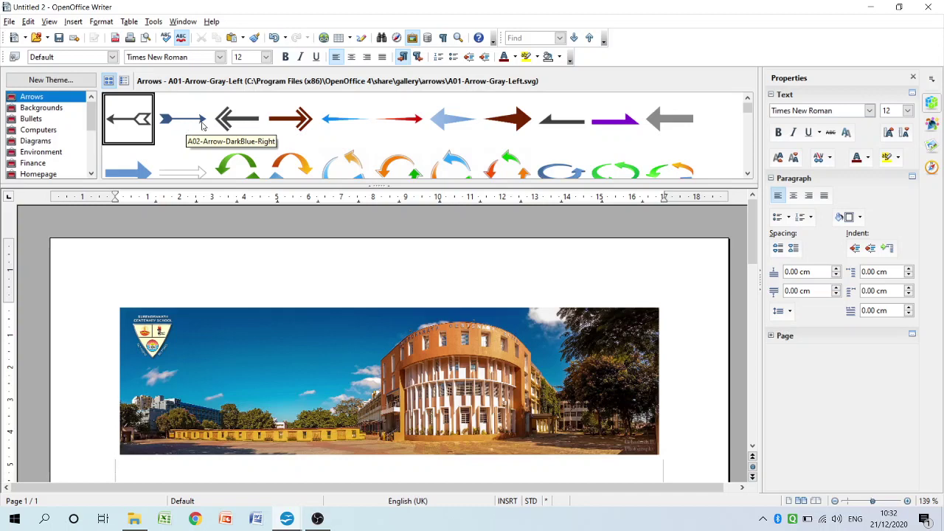
{"action": "left_click", "coordinate": [537, 327]}
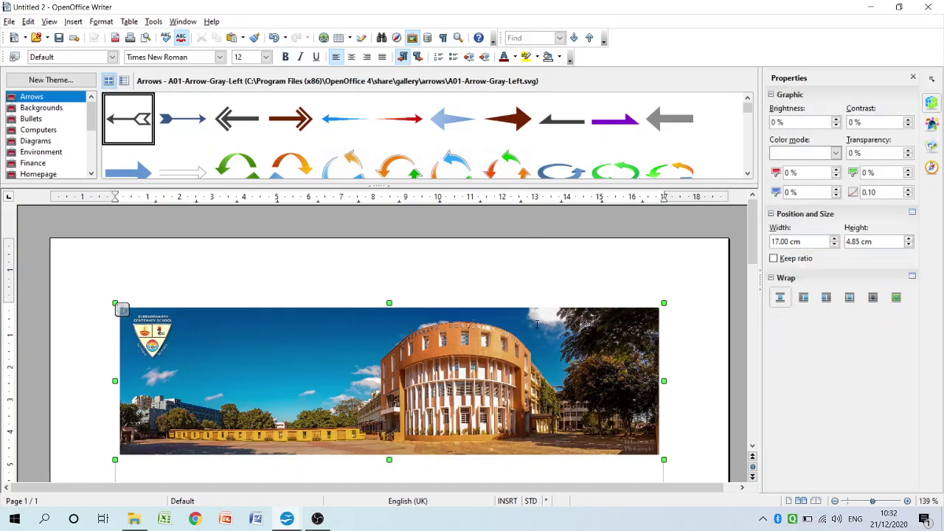
{"action": "key", "text": "Delete"}
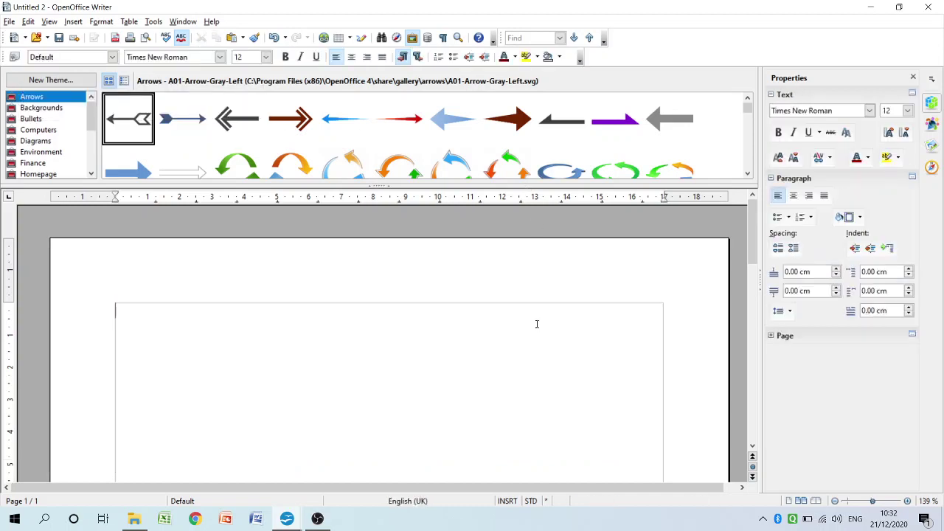
Look through the Gallery themes from Backgrounds to Rulers to examine the pictures each one offers.
{"action": "left_click", "coordinate": [42, 109]}
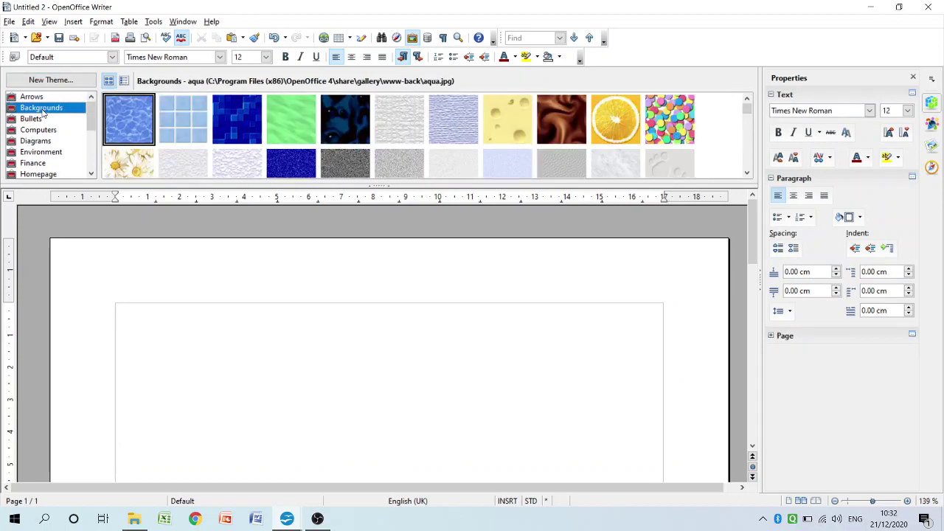
{"action": "left_click", "coordinate": [40, 122]}
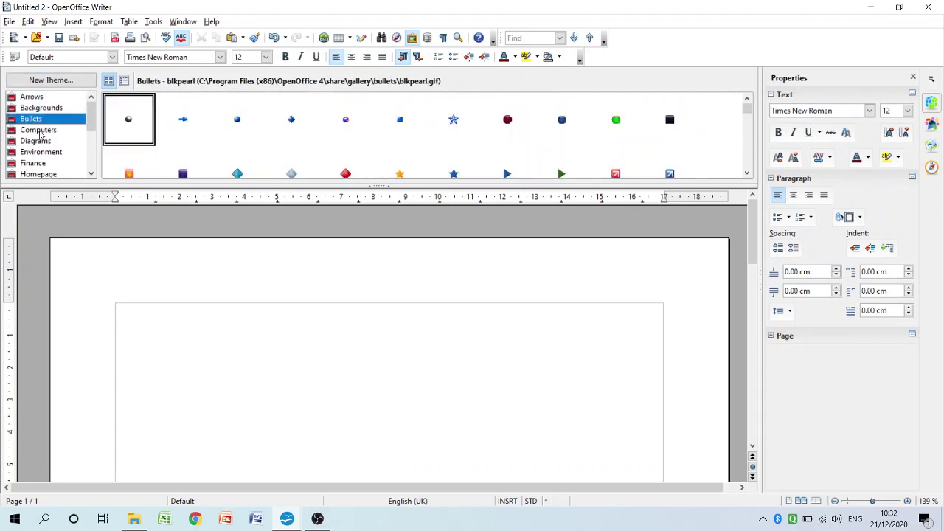
{"action": "left_click", "coordinate": [40, 131]}
{"action": "left_click", "coordinate": [43, 141]}
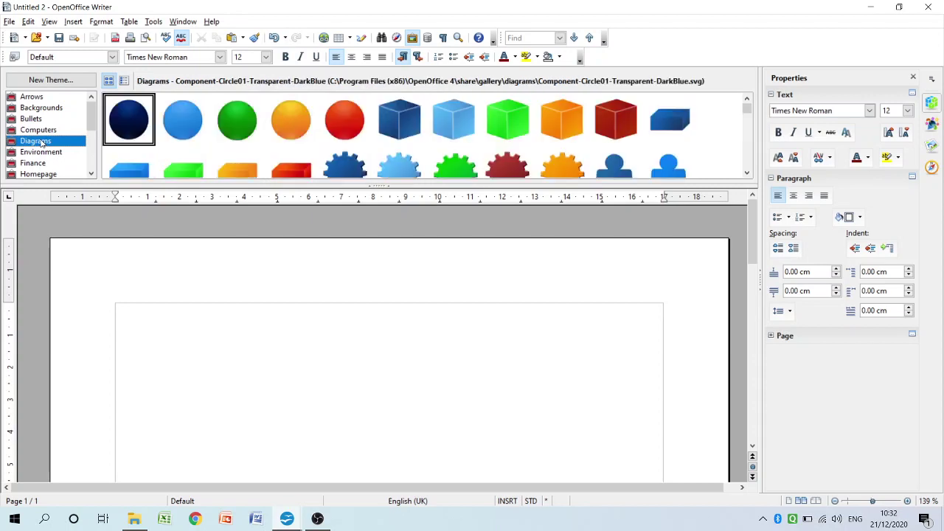
{"action": "left_click", "coordinate": [45, 154]}
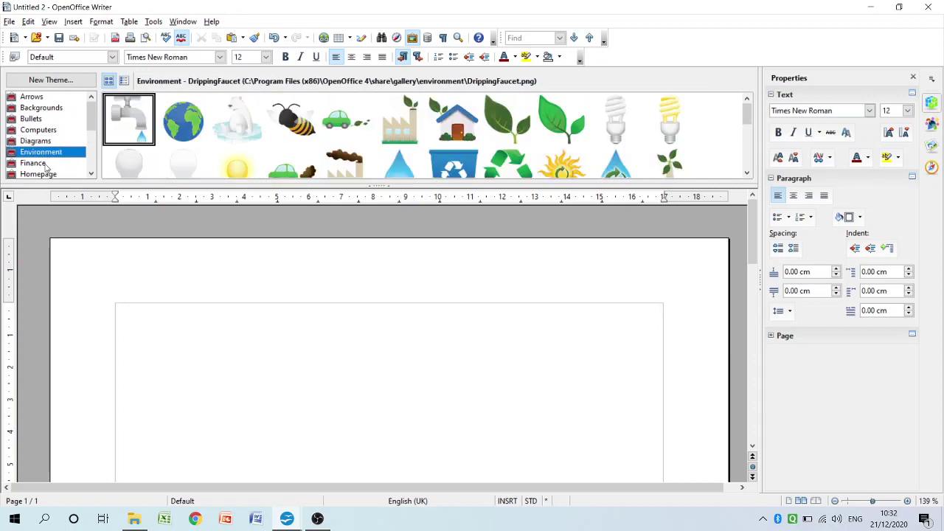
{"action": "left_click", "coordinate": [47, 164]}
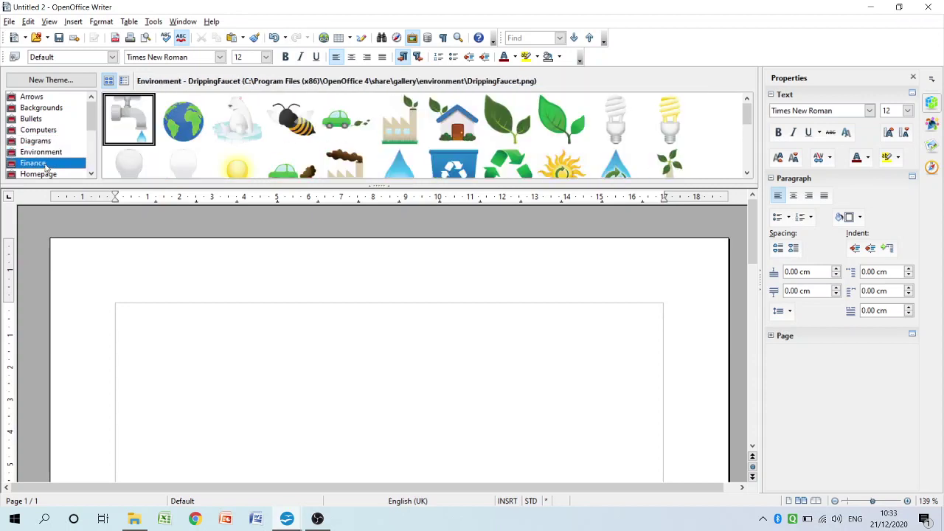
{"action": "left_click", "coordinate": [90, 174]}
{"action": "left_click", "coordinate": [90, 174]}
{"action": "left_click", "coordinate": [90, 174]}
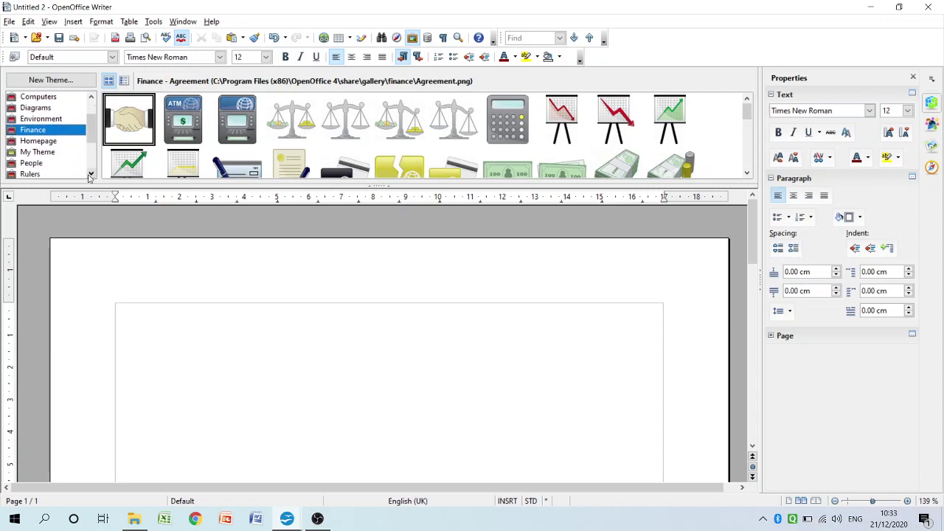
{"action": "left_click", "coordinate": [39, 141]}
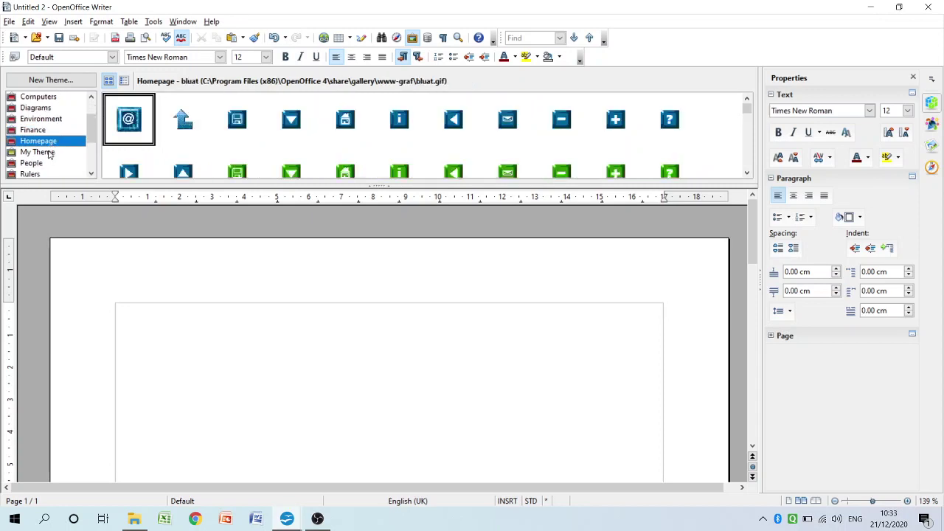
{"action": "left_click", "coordinate": [50, 152]}
{"action": "left_click", "coordinate": [20, 165]}
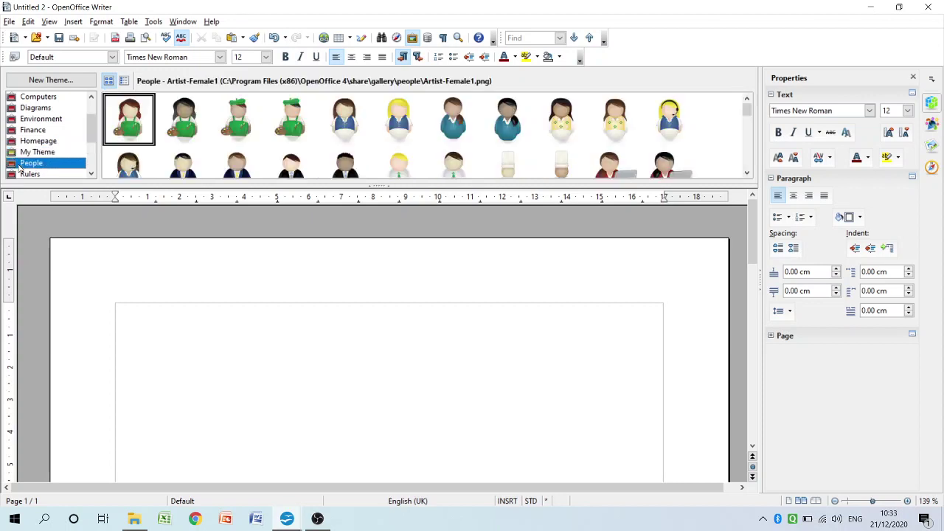
{"action": "left_click", "coordinate": [23, 174]}
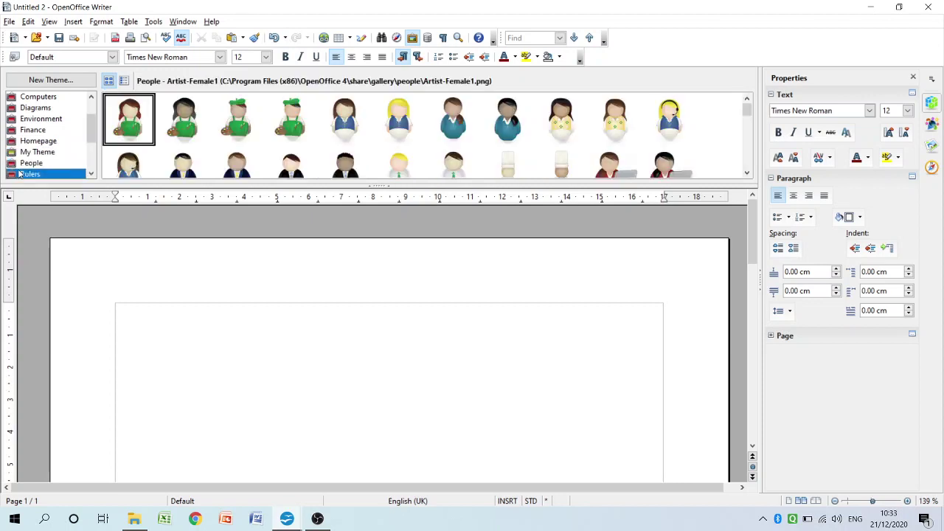
{"action": "left_click", "coordinate": [92, 174]}
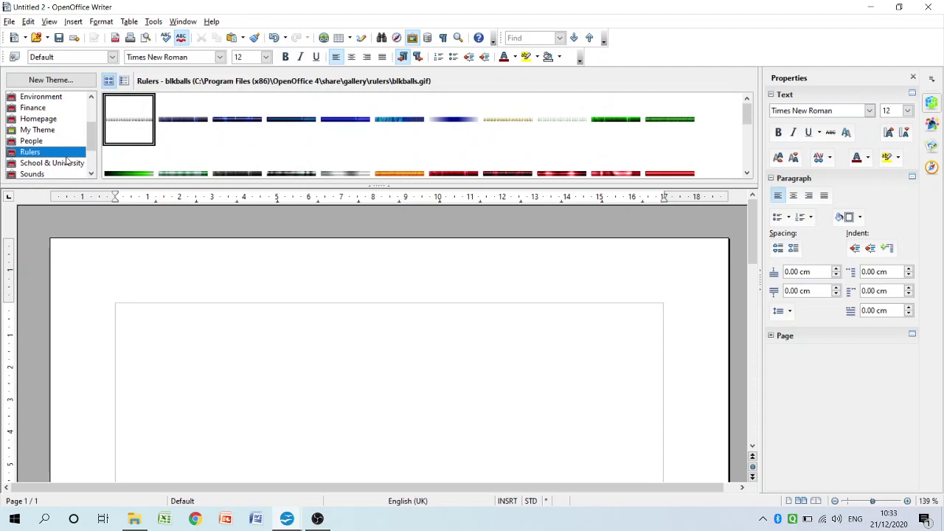
Insert the Books picture from the Gallery's School & University theme into the page.
{"action": "left_click", "coordinate": [40, 162]}
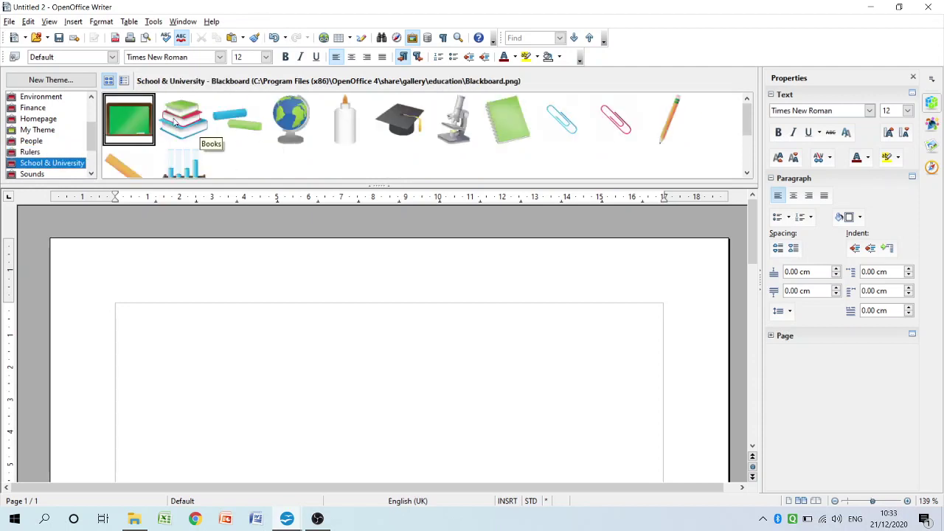
{"action": "left_click", "coordinate": [176, 123]}
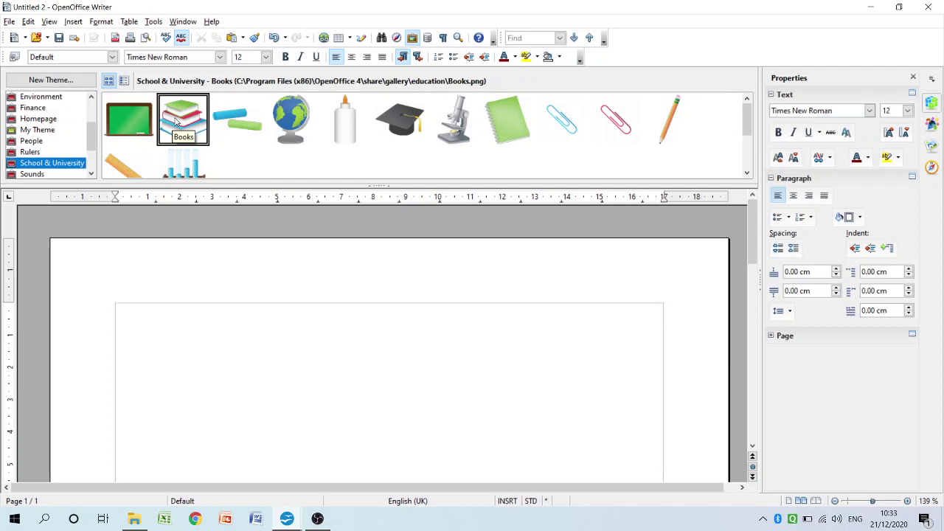
{"action": "right_click", "coordinate": [176, 123]}
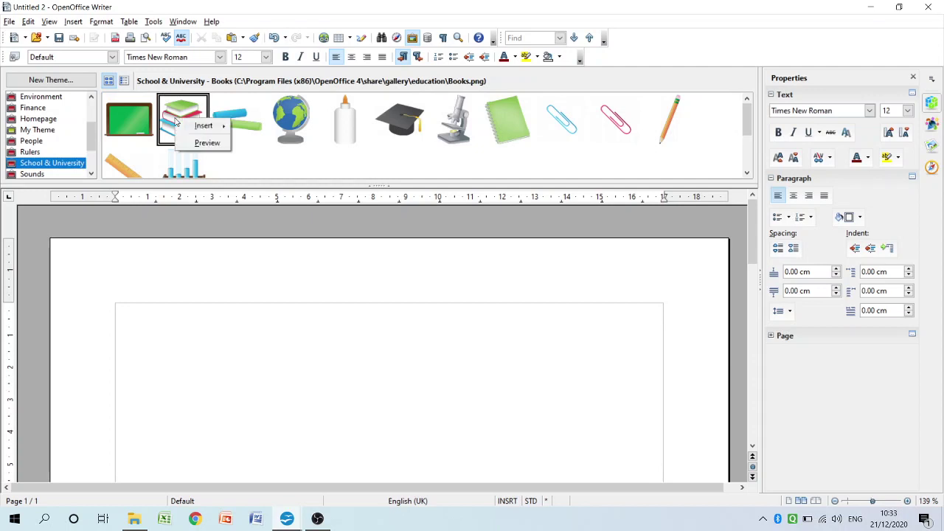
{"action": "mouse_move", "coordinate": [198, 132]}
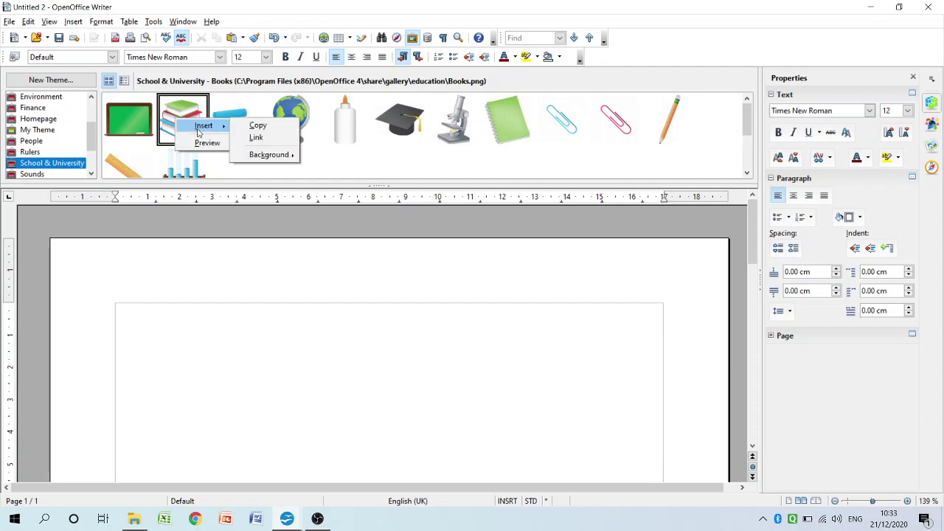
{"action": "left_click", "coordinate": [169, 116]}
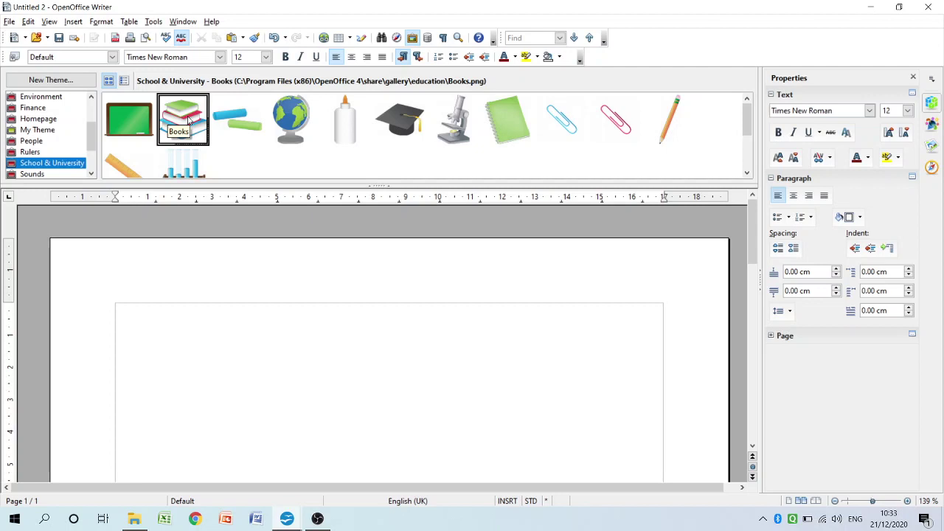
{"action": "left_click_drag", "start_coordinate": [188, 122], "coordinate": [254, 355]}
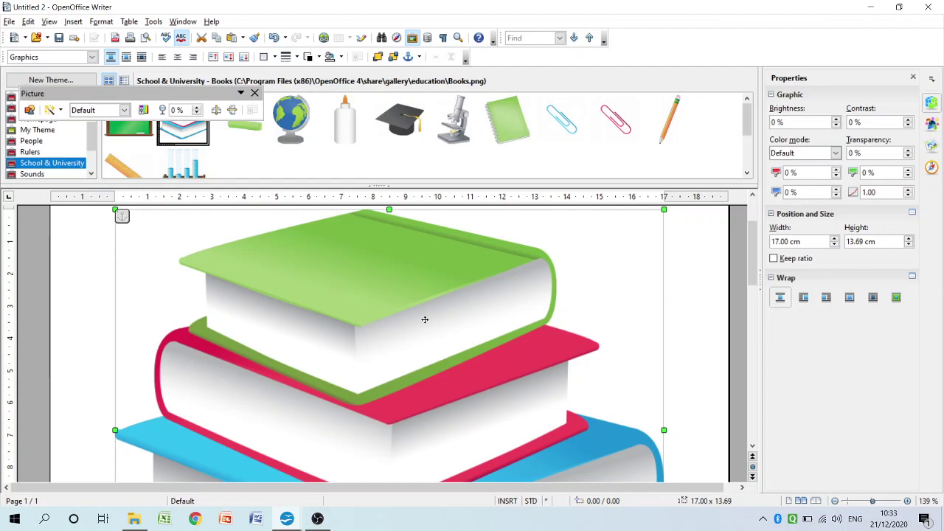
Delete the books picture from the page and insert the Globe picture from the same Gallery theme.
{"action": "key", "text": "Delete"}
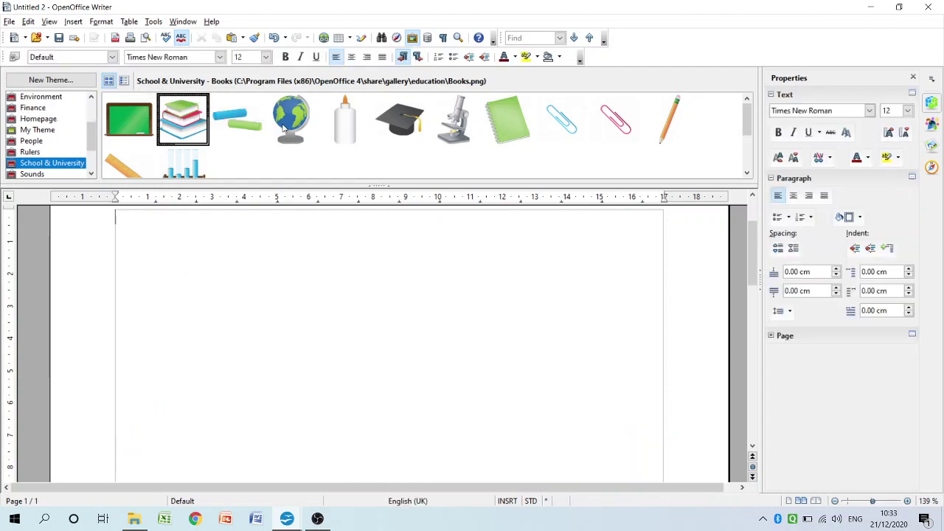
{"action": "left_click_drag", "start_coordinate": [284, 127], "coordinate": [241, 371]}
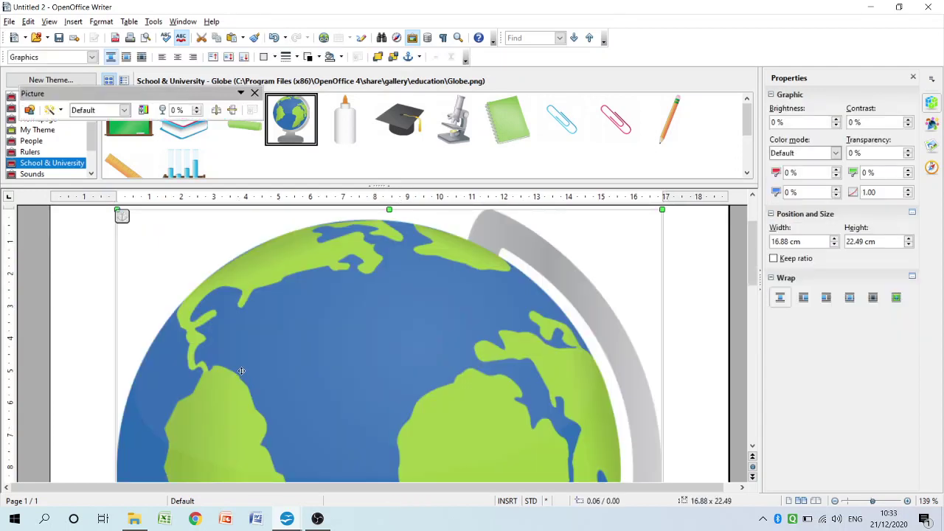
Replace the globe on the page with the GraduationCap picture from the School & University theme.
{"action": "left_click", "coordinate": [417, 120]}
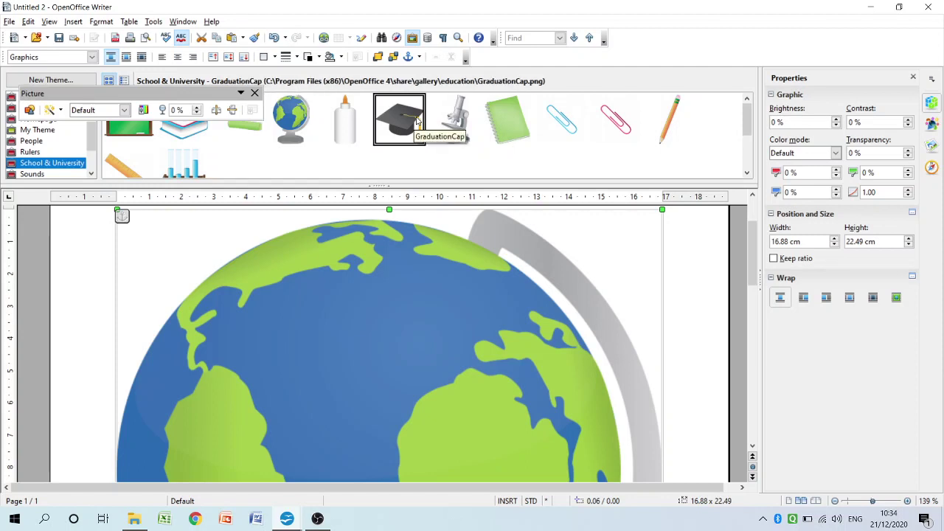
{"action": "left_click_drag", "start_coordinate": [417, 121], "coordinate": [362, 347]}
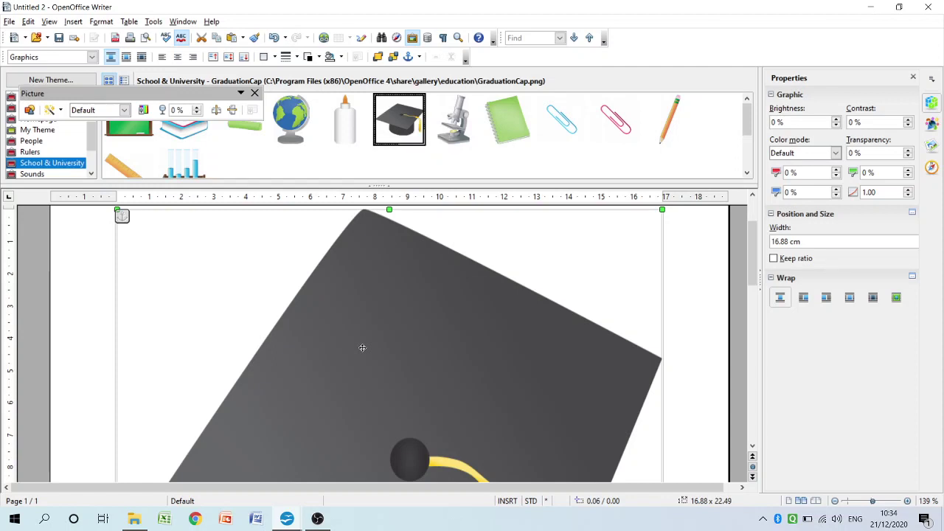
{"action": "left_click", "coordinate": [836, 502]}
{"action": "left_click", "coordinate": [835, 502]}
{"action": "left_click", "coordinate": [836, 502]}
{"action": "left_click", "coordinate": [835, 502]}
{"action": "left_click", "coordinate": [835, 501]}
{"action": "left_click", "coordinate": [836, 501]}
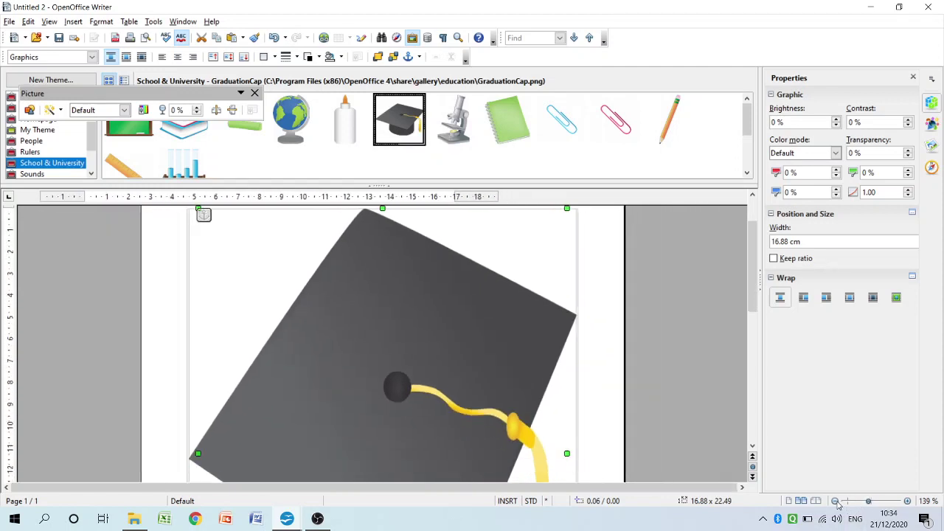
{"action": "left_click", "coordinate": [836, 501]}
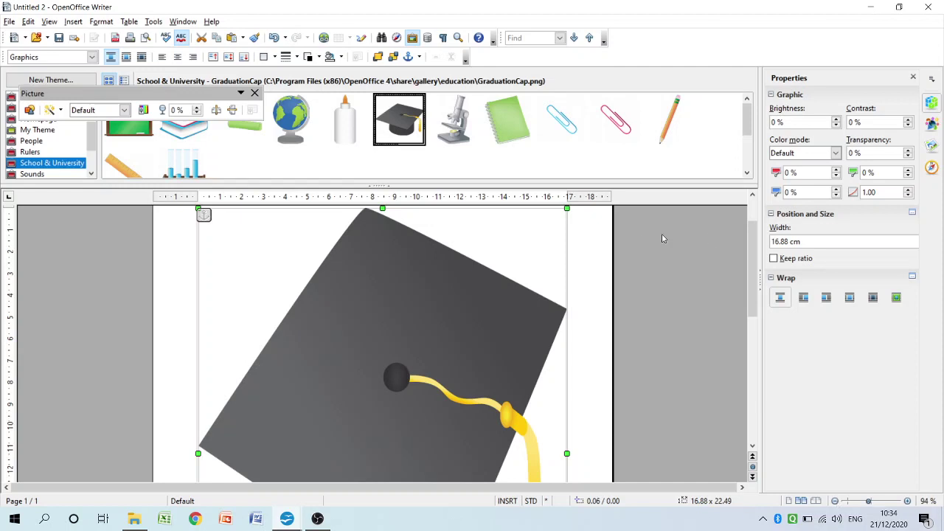
Close the Gallery and delete the graduation cap picture from the page.
{"action": "left_click", "coordinate": [154, 21]}
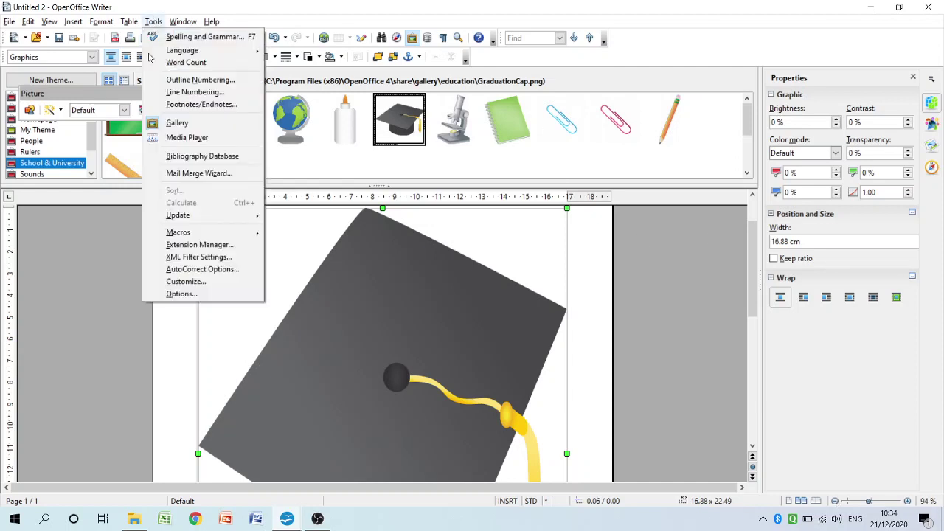
{"action": "left_click", "coordinate": [177, 123]}
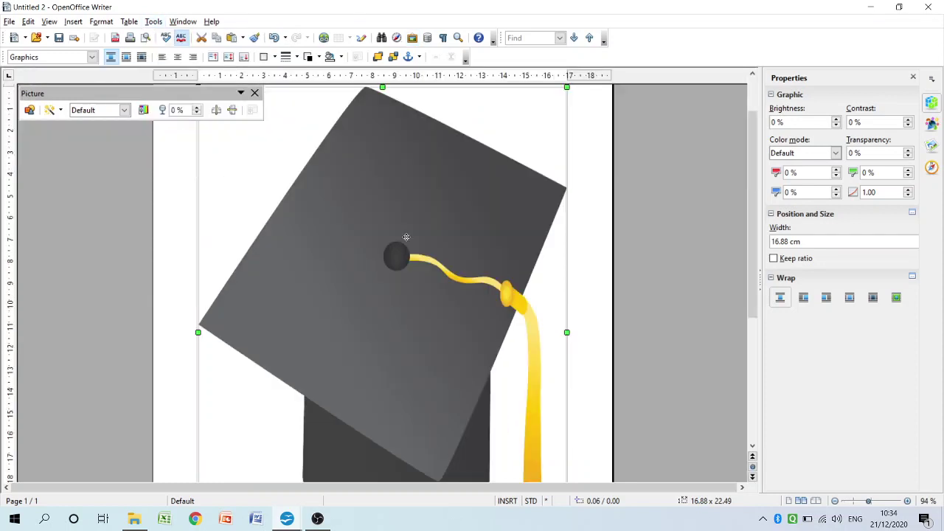
{"action": "key", "text": "Delete"}
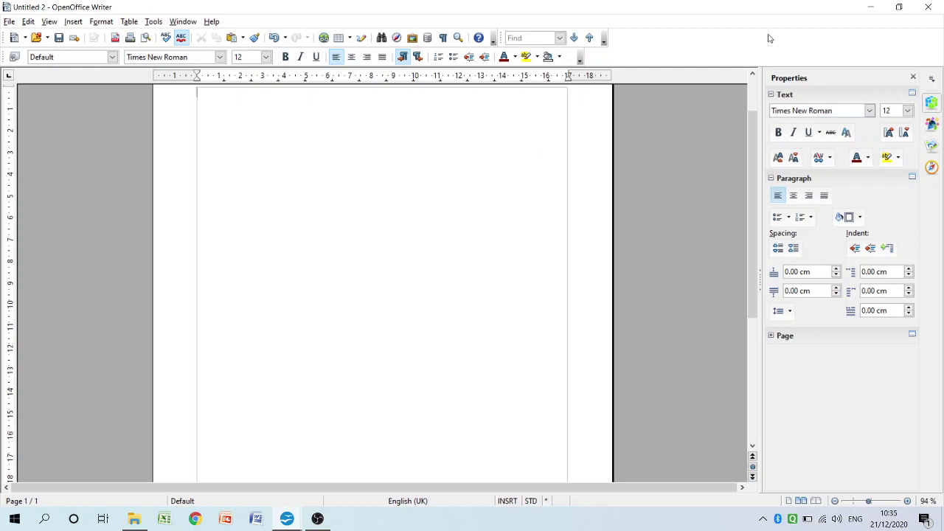
Open the DEMO drawing from the desktop in OpenOffice Draw and select its green circular arrows graphic.
{"action": "left_click", "coordinate": [864, 6]}
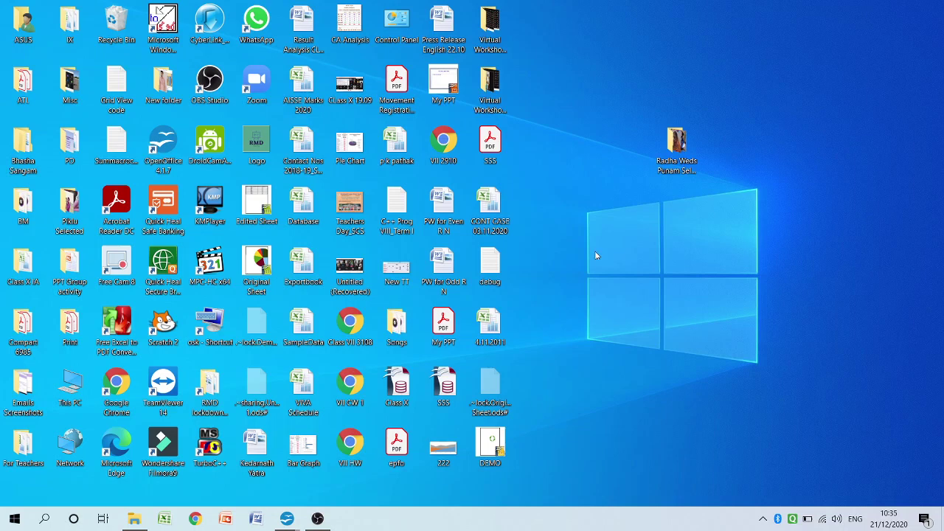
{"action": "double_click", "coordinate": [493, 444]}
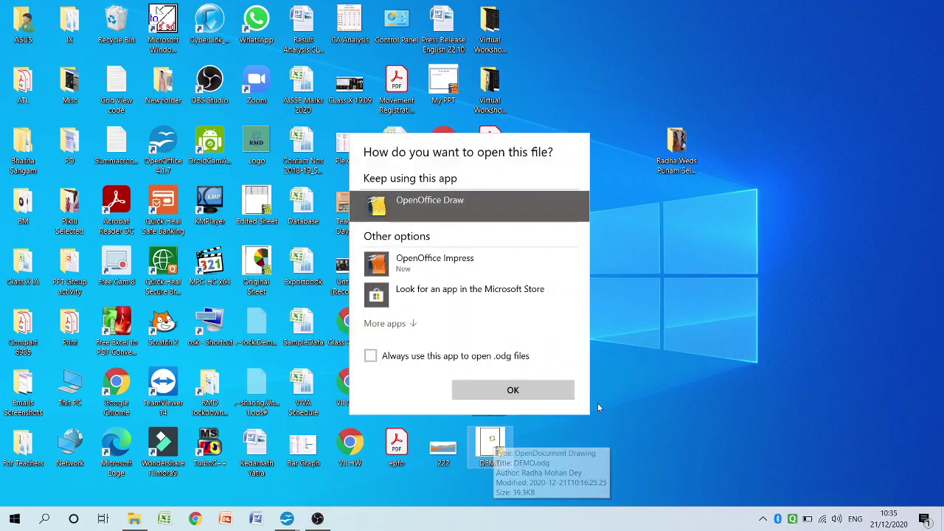
{"action": "left_click", "coordinate": [491, 395]}
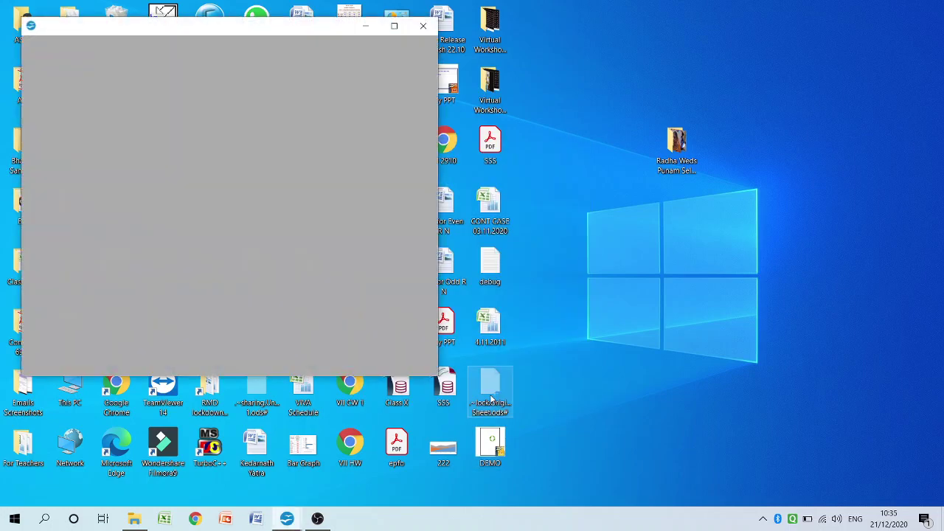
{"action": "left_click", "coordinate": [393, 26]}
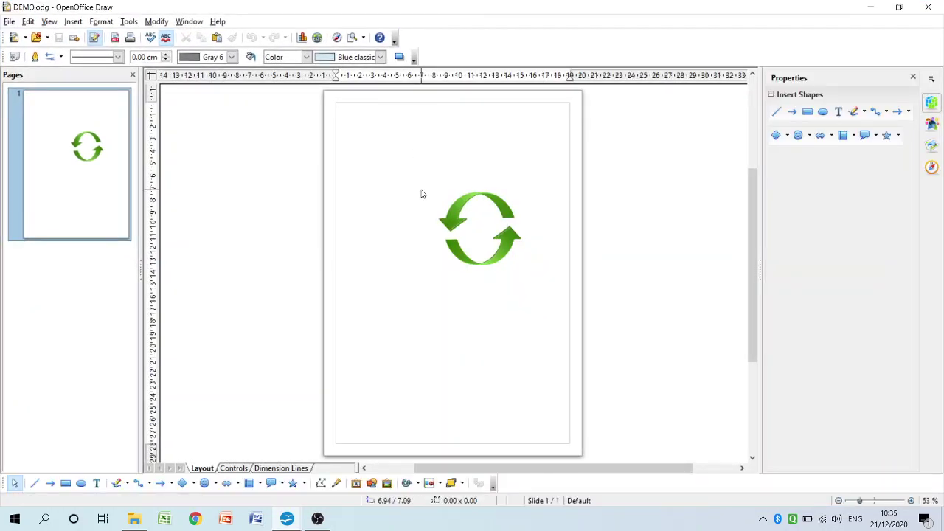
{"action": "left_click", "coordinate": [501, 233]}
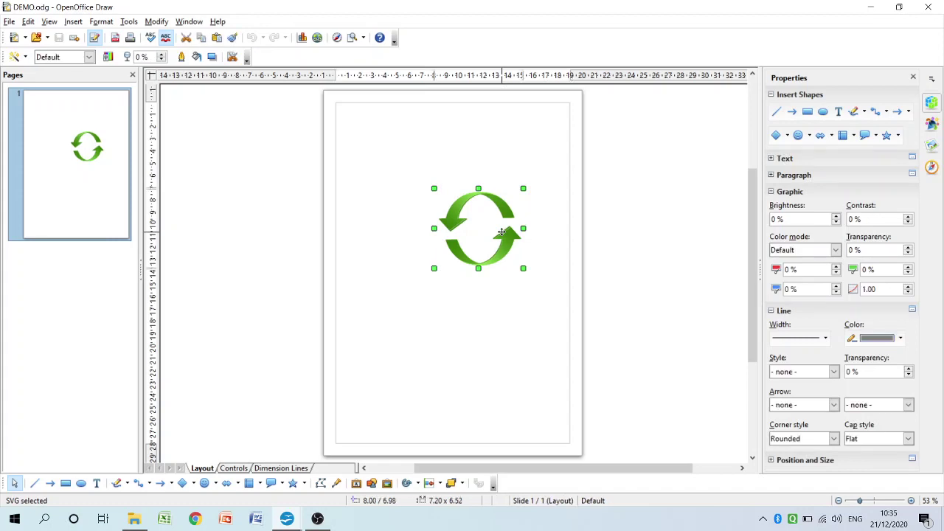
Shrink the DEMO drawing window and the Untitled 2 Writer window and arrange them side by side.
{"action": "double_click", "coordinate": [697, 11]}
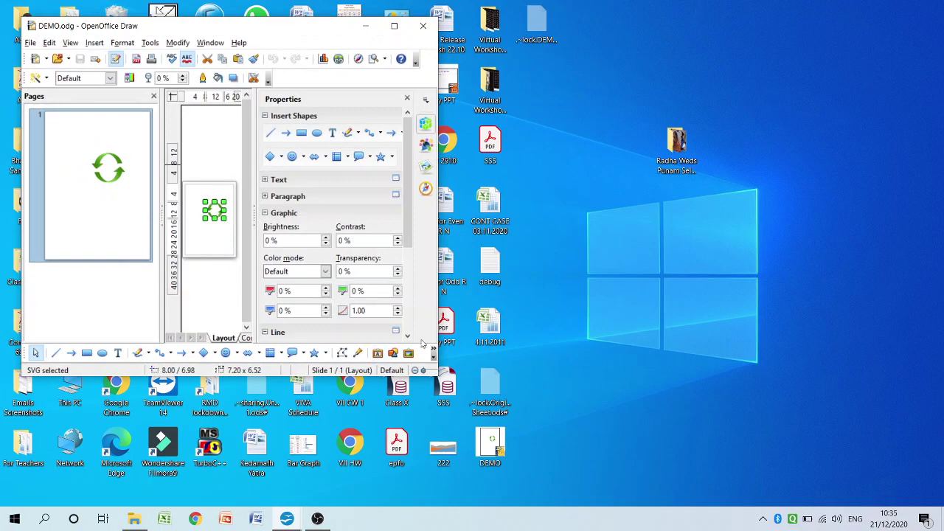
{"action": "mouse_move", "coordinate": [296, 522]}
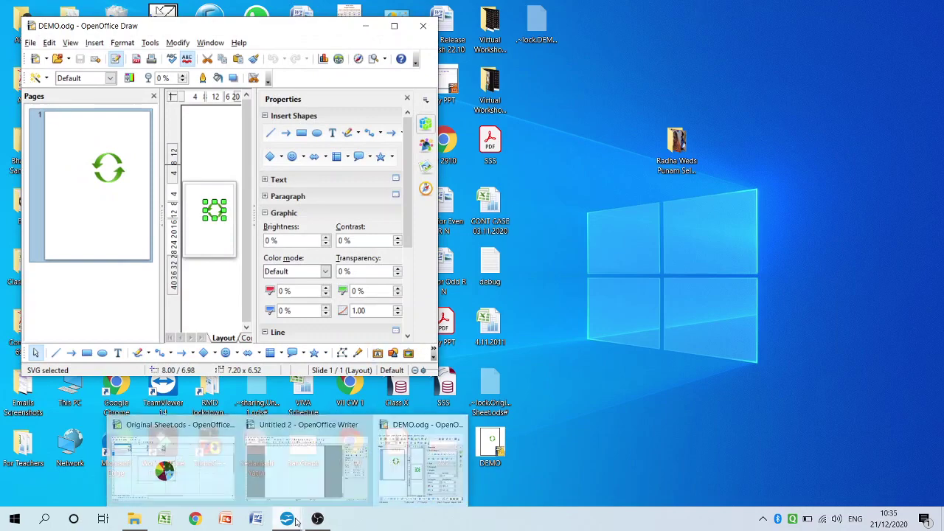
{"action": "left_click", "coordinate": [343, 454]}
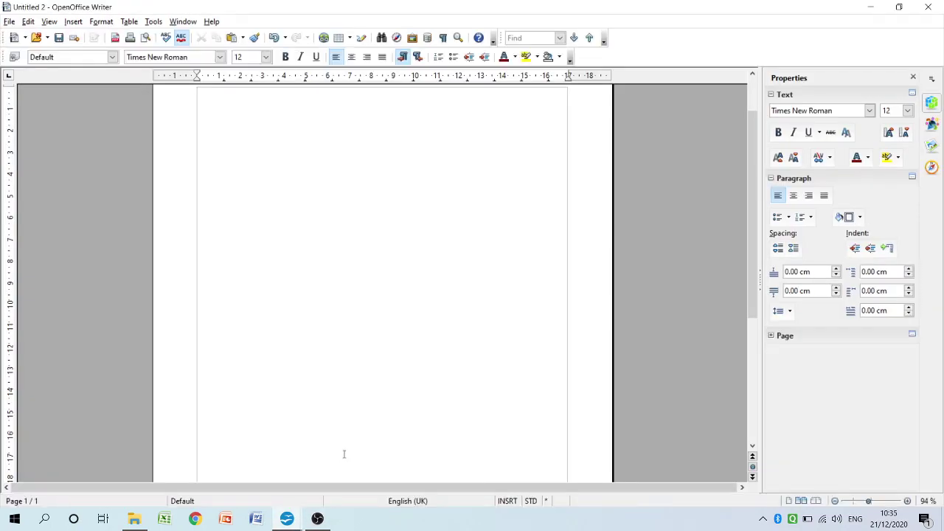
{"action": "double_click", "coordinate": [756, 13]}
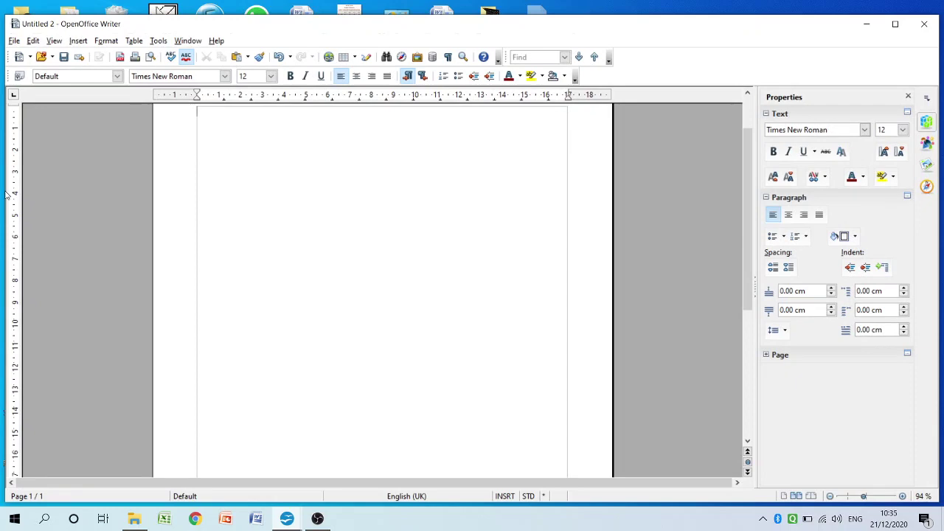
{"action": "left_click_drag", "start_coordinate": [6, 194], "coordinate": [396, 258]}
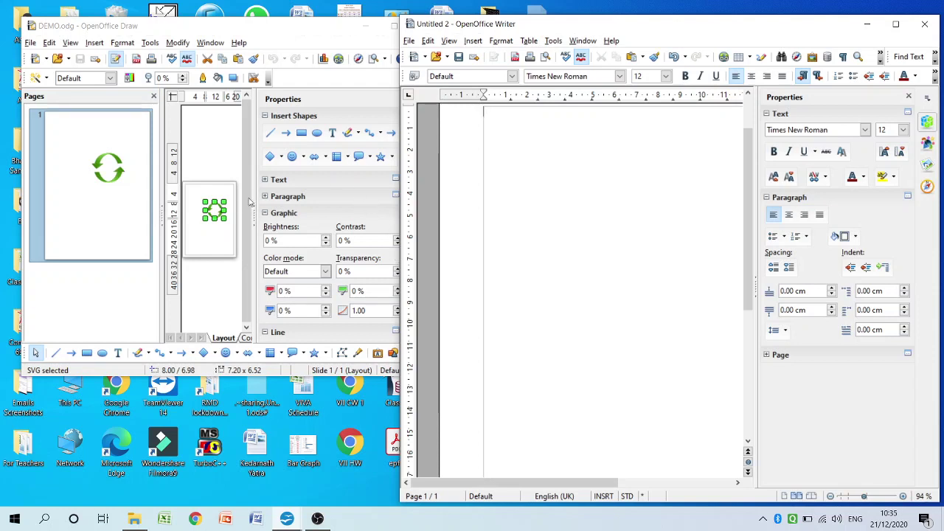
Deselect the circular arrows graphic in the DEMO drawing and collapse the Properties sidebar to enlarge the drawing area.
{"action": "left_click", "coordinate": [216, 207]}
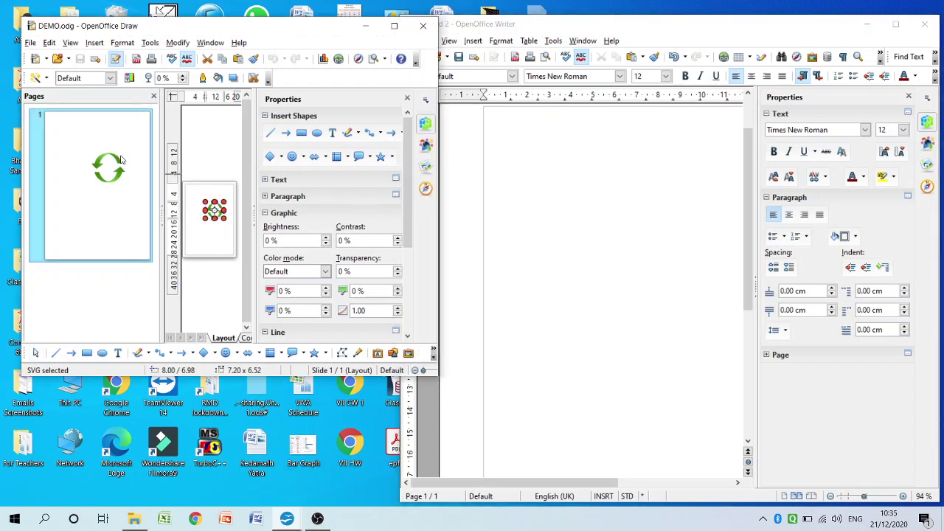
{"action": "left_click", "coordinate": [220, 211]}
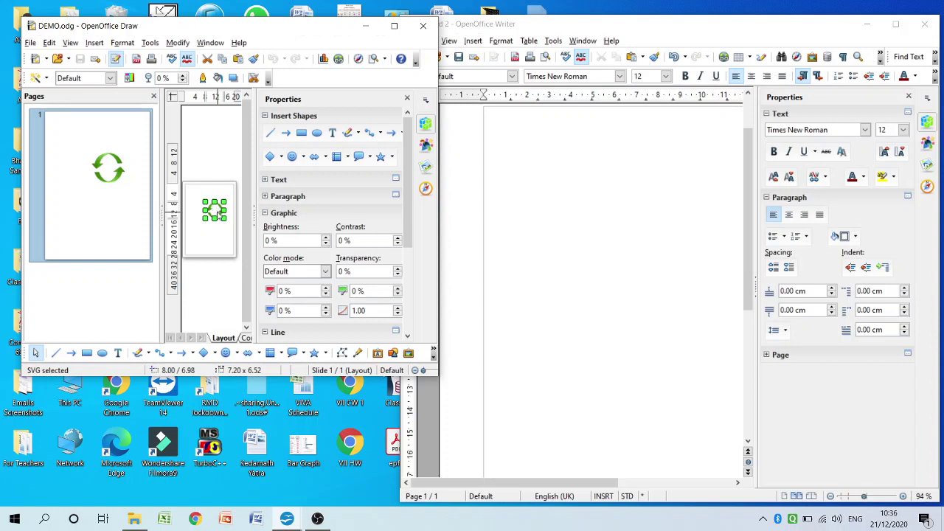
{"action": "mouse_move", "coordinate": [214, 211]}
{"action": "left_mouse_down"}
{"action": "mouse_move", "coordinate": [558, 289]}
{"action": "mouse_move", "coordinate": [677, 264]}
{"action": "mouse_move", "coordinate": [202, 152]}
{"action": "mouse_move", "coordinate": [210, 213]}
{"action": "left_mouse_up"}
{"action": "key", "text": "Escape"}
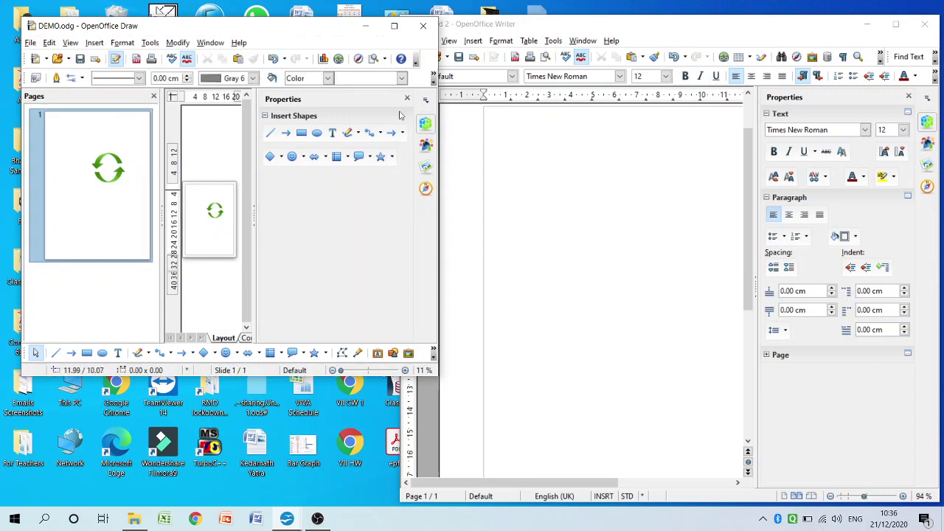
{"action": "left_click", "coordinate": [425, 102]}
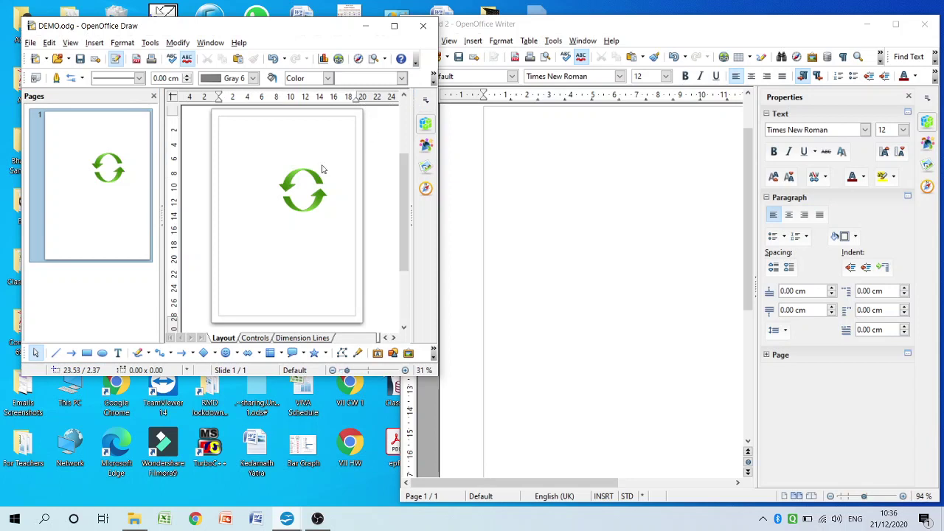
Select the green circular arrows graphic and try to move it from the drawing directly onto the Writer page.
{"action": "left_click", "coordinate": [312, 180]}
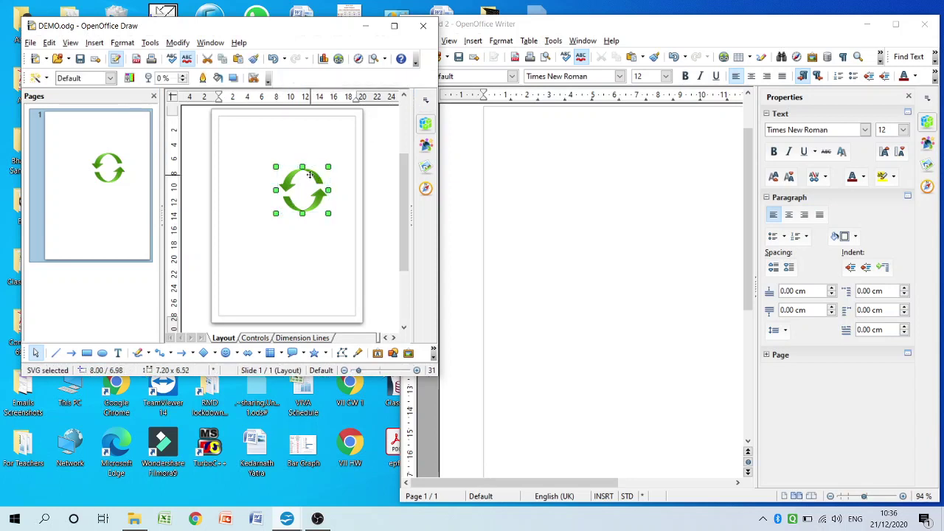
{"action": "key", "text": "Escape"}
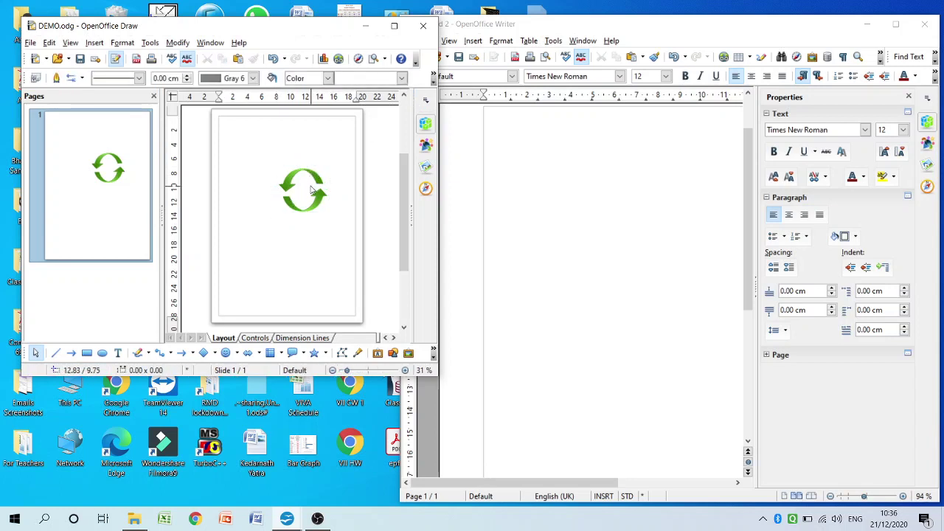
{"action": "left_click", "coordinate": [294, 175]}
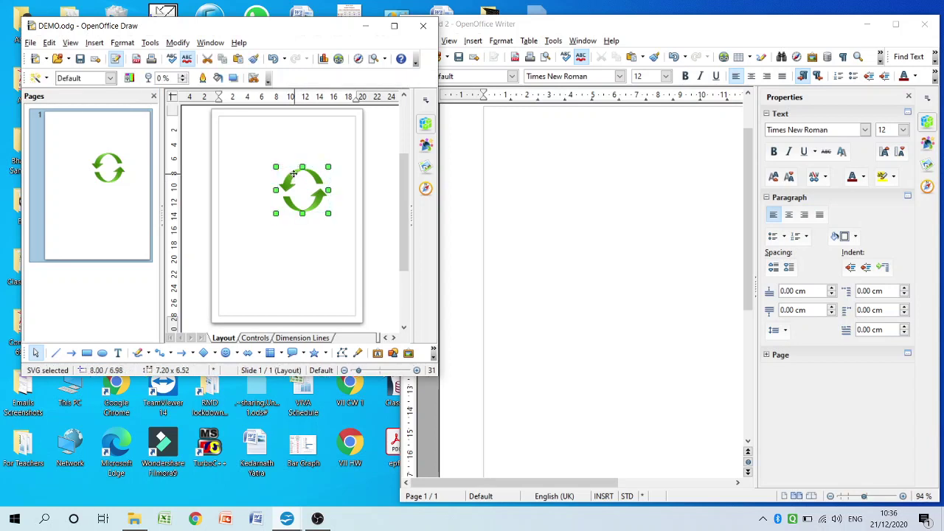
{"action": "mouse_move", "coordinate": [295, 174]}
{"action": "left_mouse_down"}
{"action": "mouse_move", "coordinate": [381, 204]}
{"action": "mouse_move", "coordinate": [624, 240]}
{"action": "mouse_move", "coordinate": [331, 177]}
{"action": "mouse_move", "coordinate": [289, 185]}
{"action": "mouse_move", "coordinate": [571, 302]}
{"action": "left_mouse_up"}
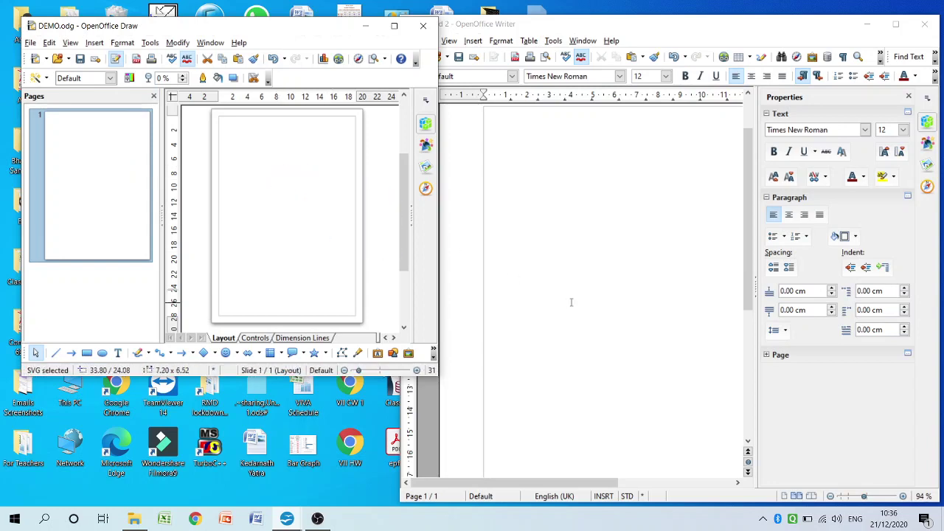
Maximize the Untitled 2 Writer window to check its page, return to the DEMO drawing and undo the graphic's move.
{"action": "double_click", "coordinate": [707, 32]}
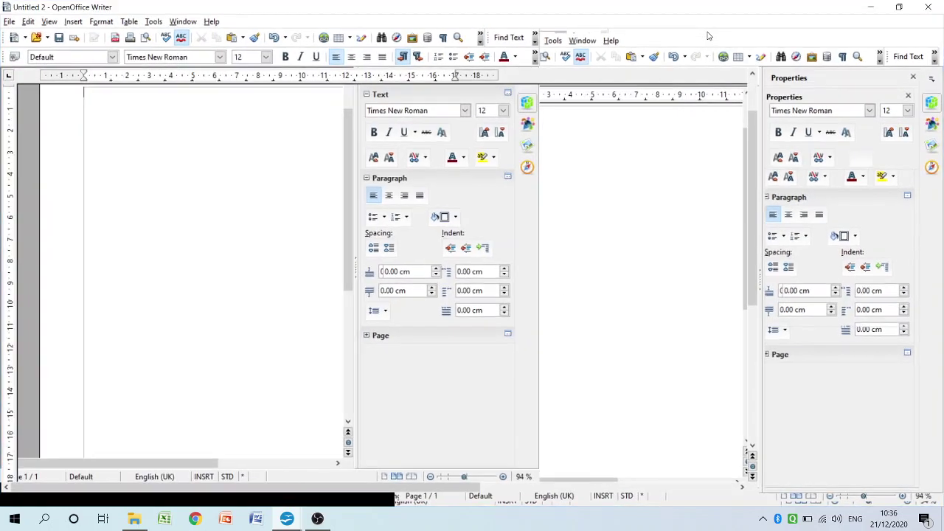
{"action": "left_click", "coordinate": [751, 435]}
{"action": "left_click_drag", "start_coordinate": [749, 435], "coordinate": [754, 152]}
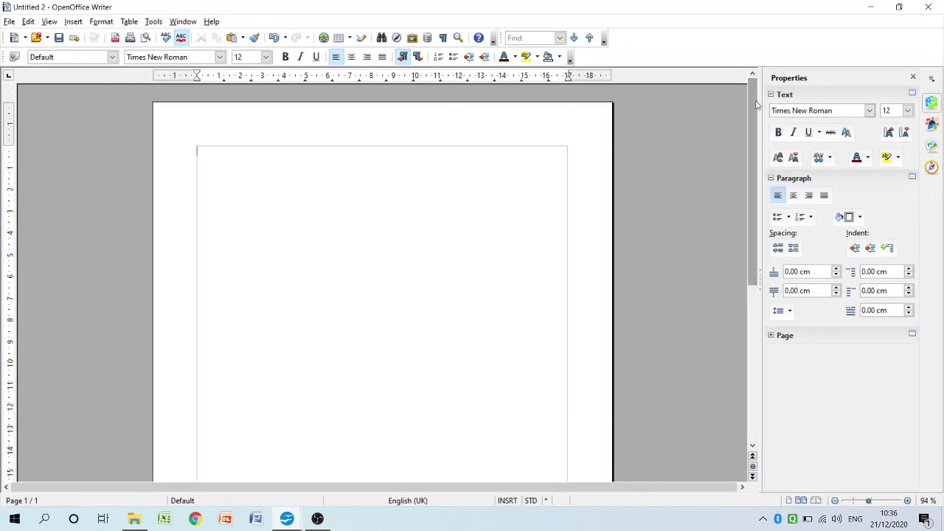
{"action": "left_click", "coordinate": [286, 518]}
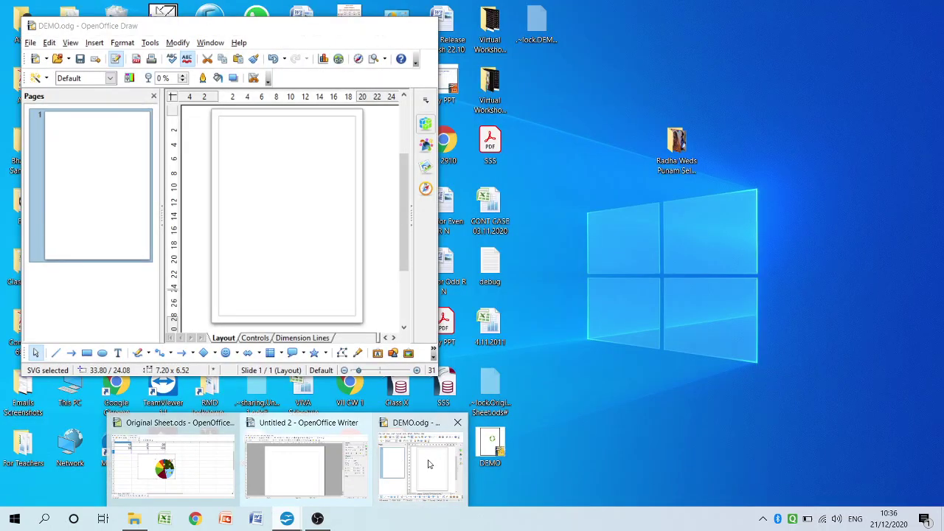
{"action": "left_click", "coordinate": [429, 460]}
{"action": "key", "text": "ctrl+v"}
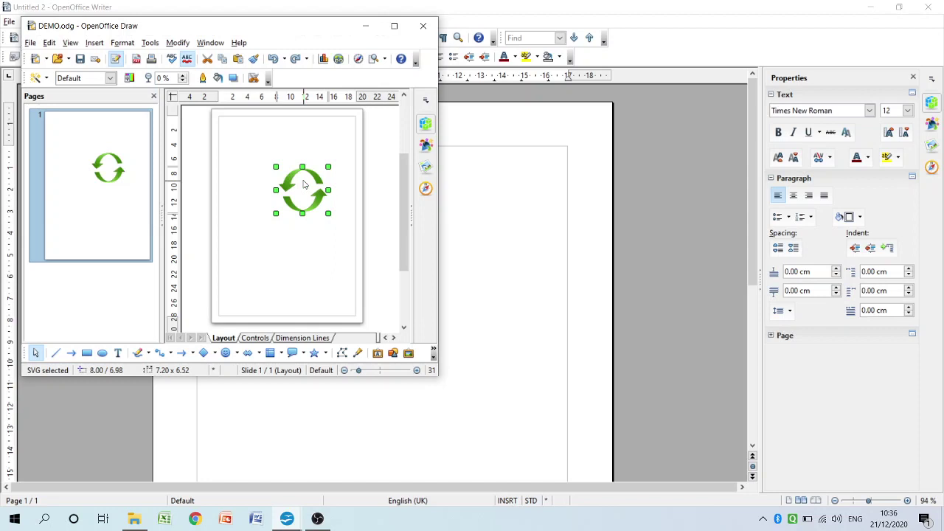
Reselect the circular arrows graphic and move it to the lower part of the drawing page.
{"action": "left_click_drag", "start_coordinate": [394, 233], "coordinate": [301, 179]}
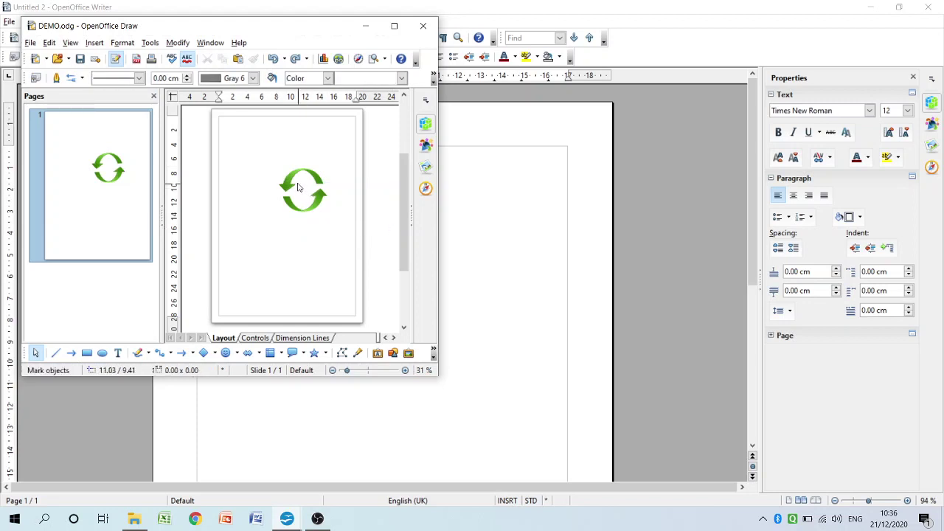
{"action": "left_click", "coordinate": [287, 187]}
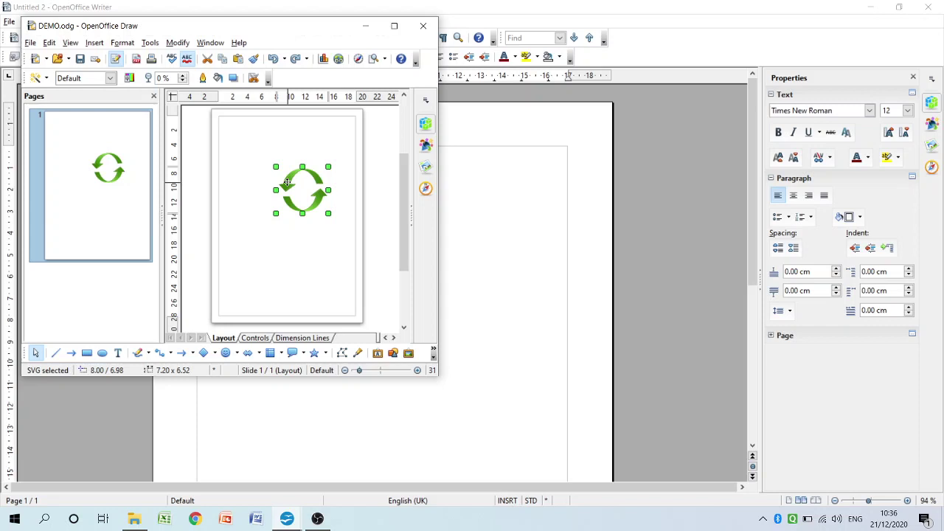
{"action": "left_click_drag", "start_coordinate": [288, 183], "coordinate": [219, 264]}
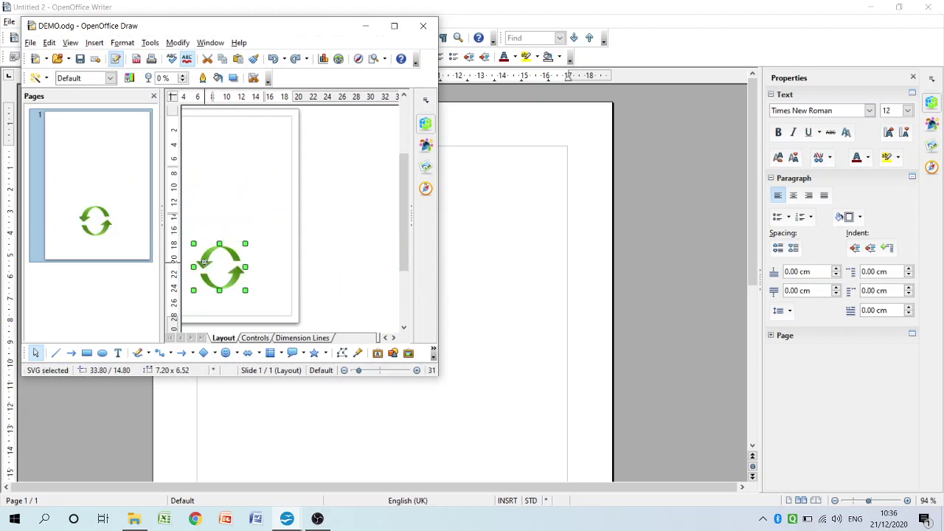
{"action": "key", "text": "Escape"}
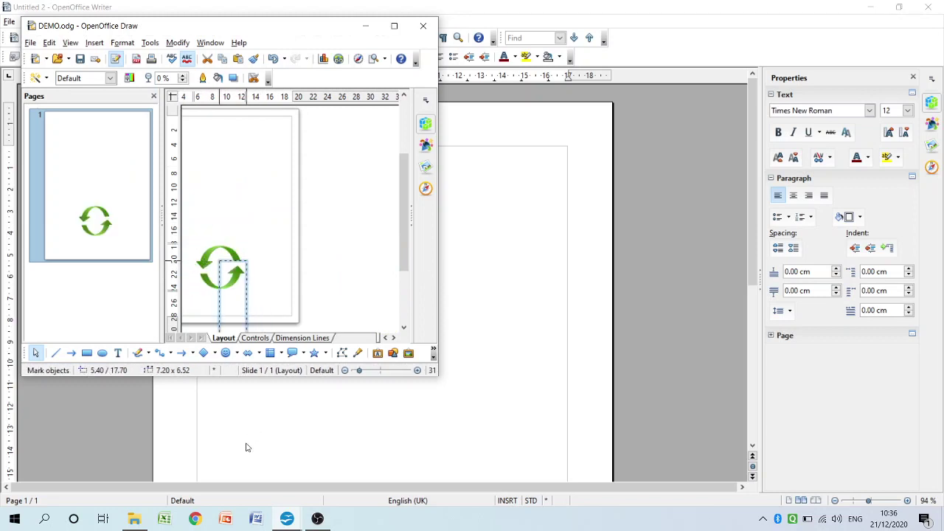
Try to move the graphic out of the drawing window towards the taskbar and undo that move.
{"action": "left_click", "coordinate": [210, 256]}
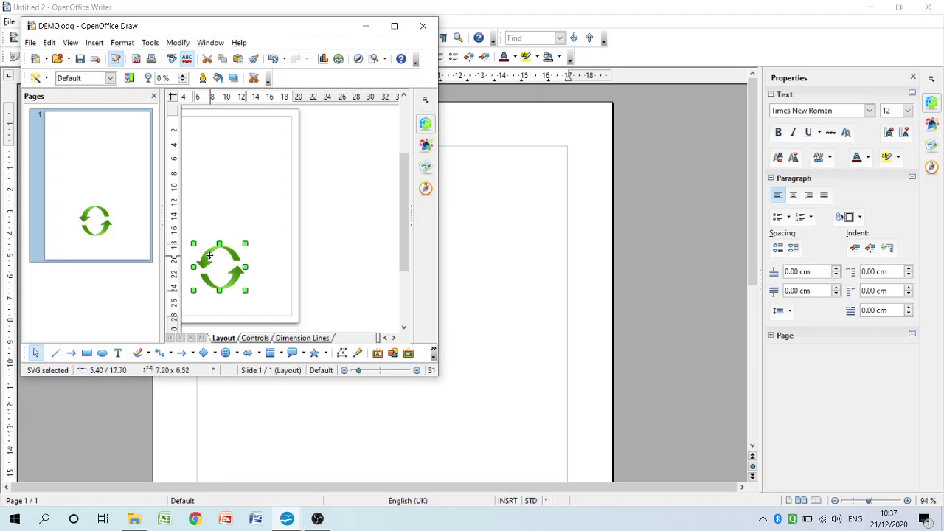
{"action": "left_click_drag", "start_coordinate": [210, 255], "coordinate": [225, 394]}
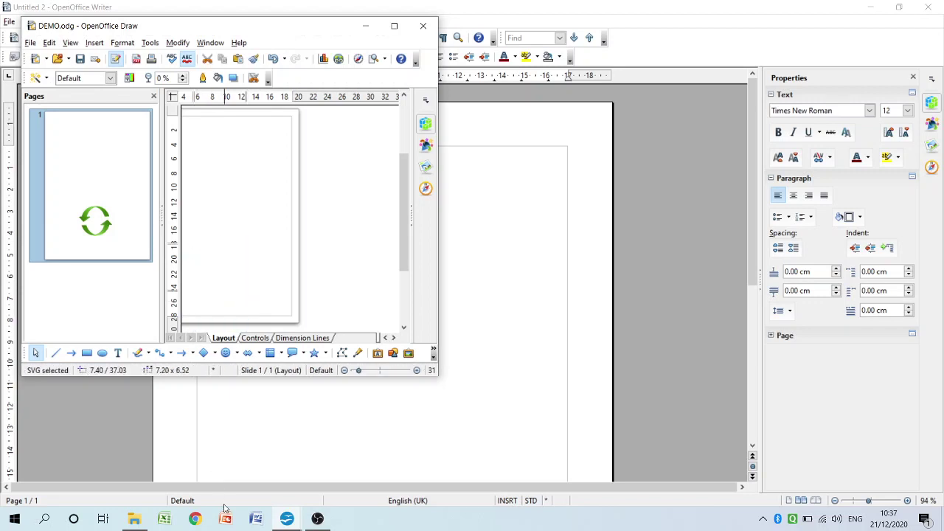
{"action": "key", "text": "ctrl+z"}
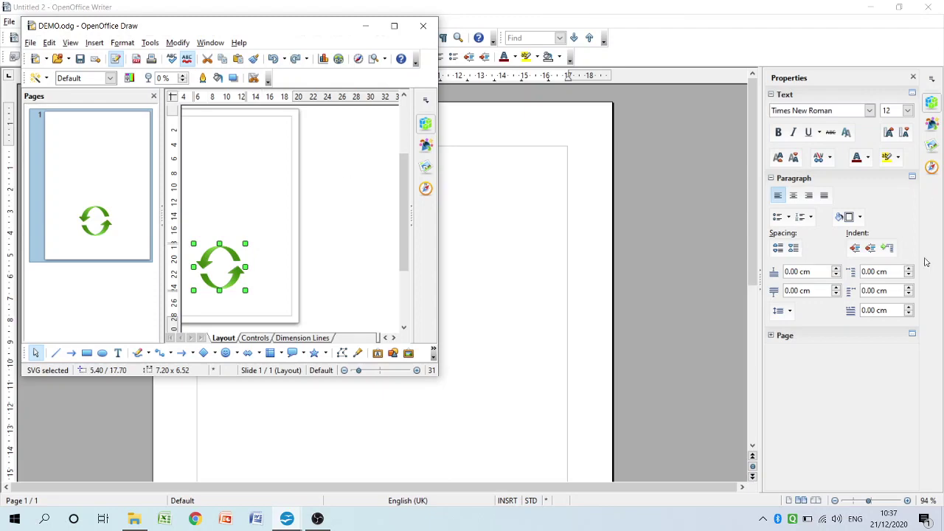
Restore the Writer window to its smaller size and swap the two windows, with Writer placed before the DEMO drawing.
{"action": "double_click", "coordinate": [750, 9]}
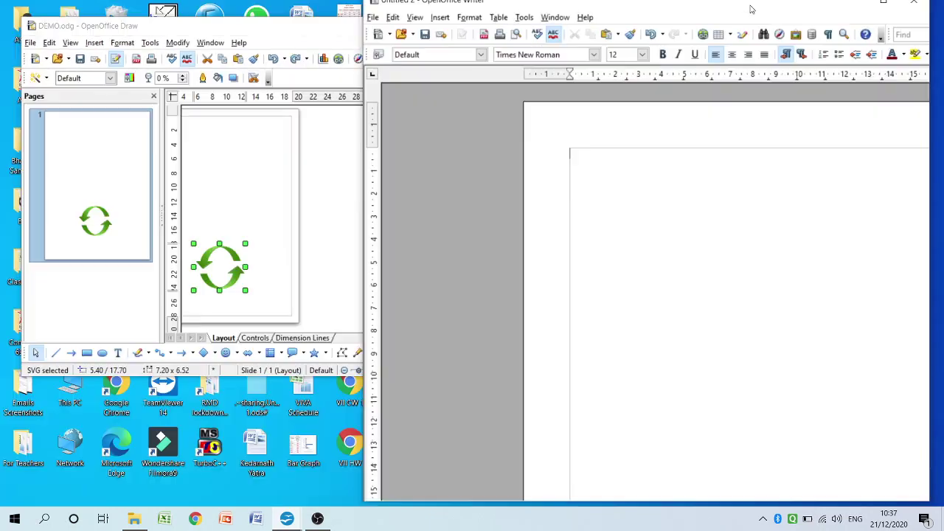
{"action": "left_click", "coordinate": [308, 29]}
{"action": "mouse_move", "coordinate": [308, 29]}
{"action": "left_mouse_down"}
{"action": "mouse_move", "coordinate": [692, 39]}
{"action": "mouse_move", "coordinate": [742, 74]}
{"action": "left_mouse_up"}
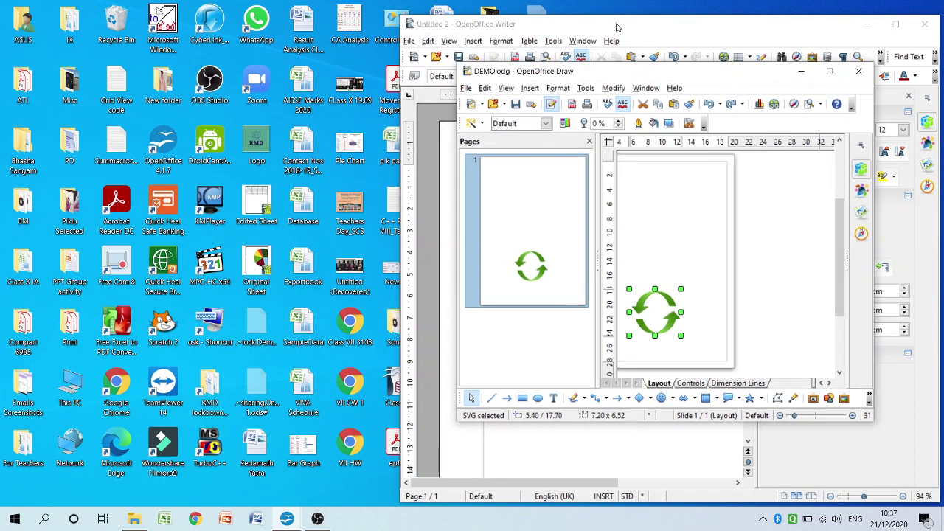
{"action": "mouse_move", "coordinate": [619, 28]}
{"action": "left_mouse_down"}
{"action": "mouse_move", "coordinate": [249, 66]}
{"action": "mouse_move", "coordinate": [245, 58]}
{"action": "left_mouse_up"}
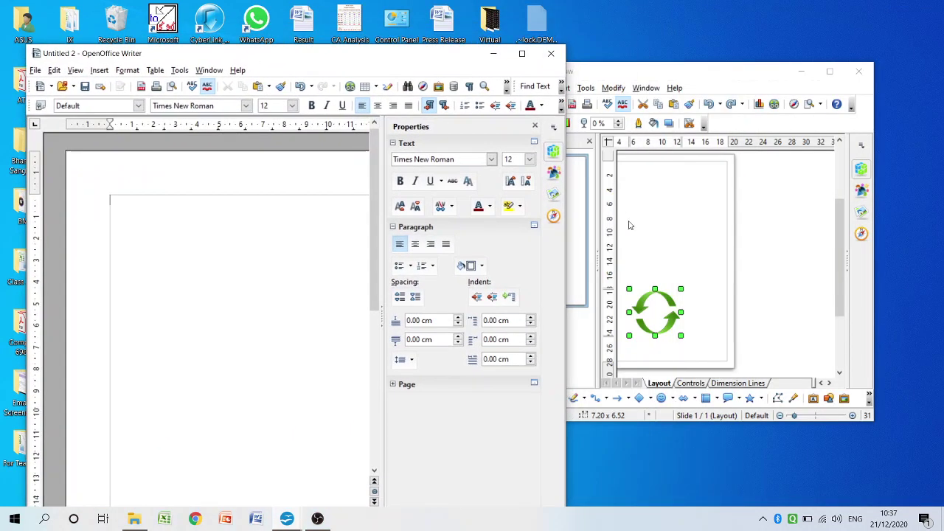
Try again to carry the circular arrows graphic across onto the Writer page and undo the move in the drawing.
{"action": "mouse_move", "coordinate": [656, 305]}
{"action": "left_mouse_down"}
{"action": "mouse_move", "coordinate": [334, 309]}
{"action": "mouse_move", "coordinate": [327, 290]}
{"action": "left_mouse_up"}
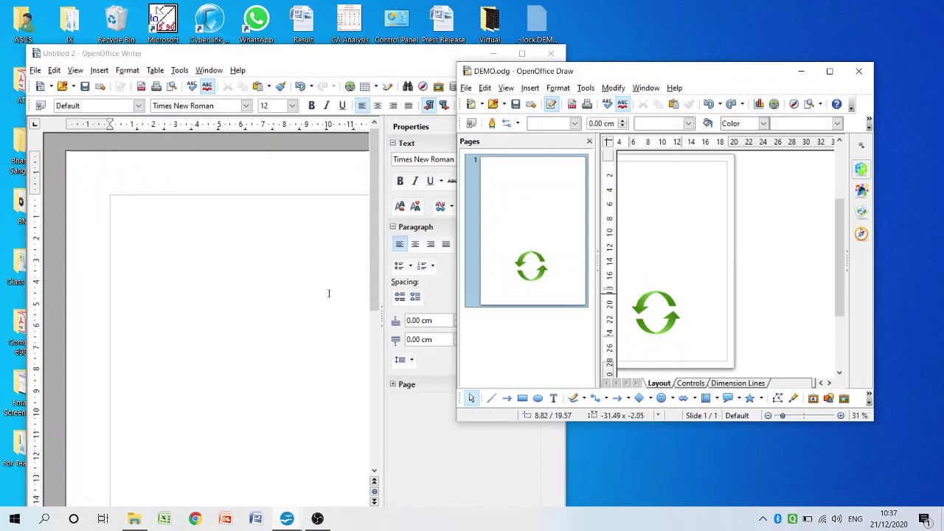
{"action": "left_click", "coordinate": [641, 301]}
{"action": "left_click_drag", "start_coordinate": [641, 301], "coordinate": [211, 324]}
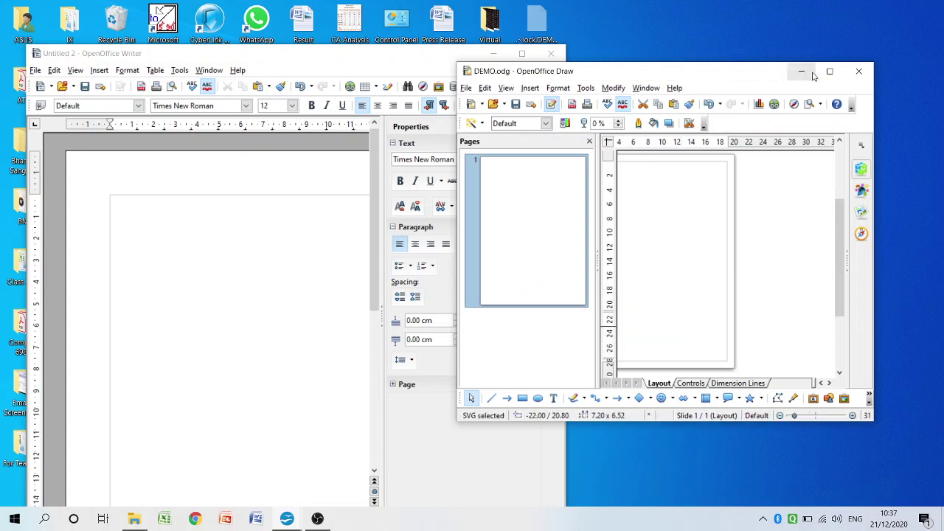
{"action": "key", "text": "ctrl+z"}
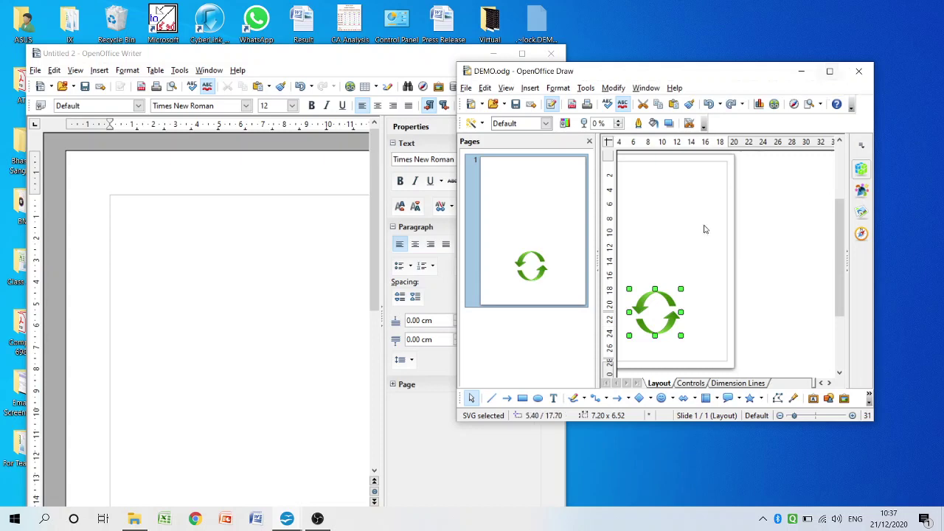
Copy the circular arrows graphic from the DEMO drawing and paste it onto the Untitled 2 Writer page.
{"action": "left_click", "coordinate": [654, 298]}
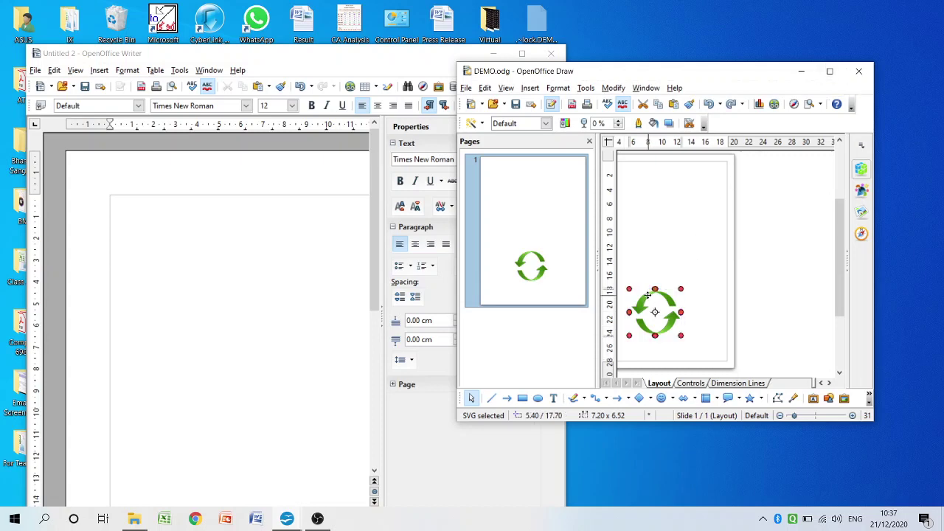
{"action": "right_click", "coordinate": [655, 298]}
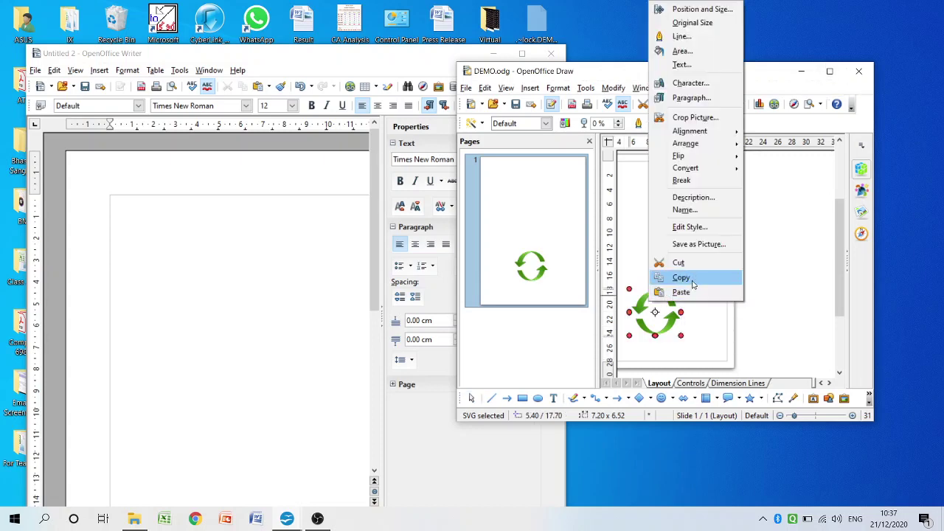
{"action": "left_click", "coordinate": [679, 278]}
{"action": "left_click", "coordinate": [259, 234]}
{"action": "right_click", "coordinate": [259, 233]}
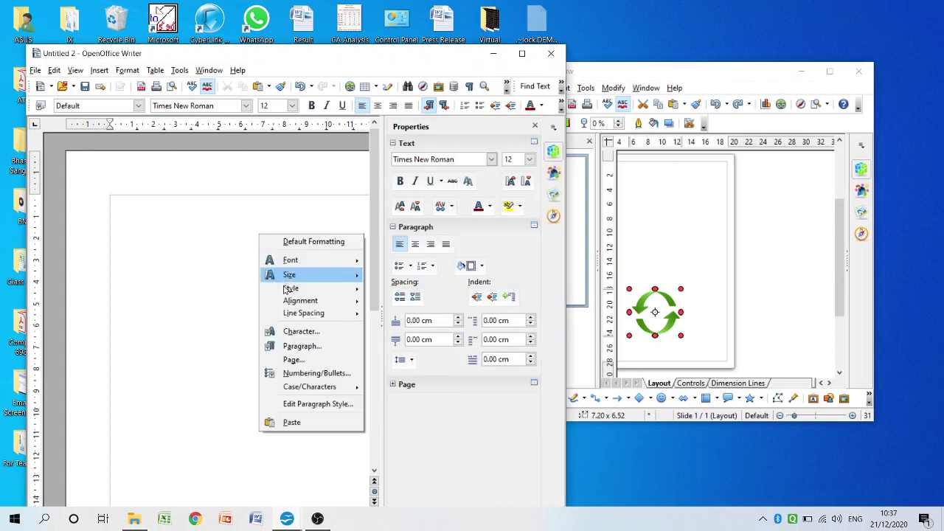
{"action": "left_click", "coordinate": [292, 421]}
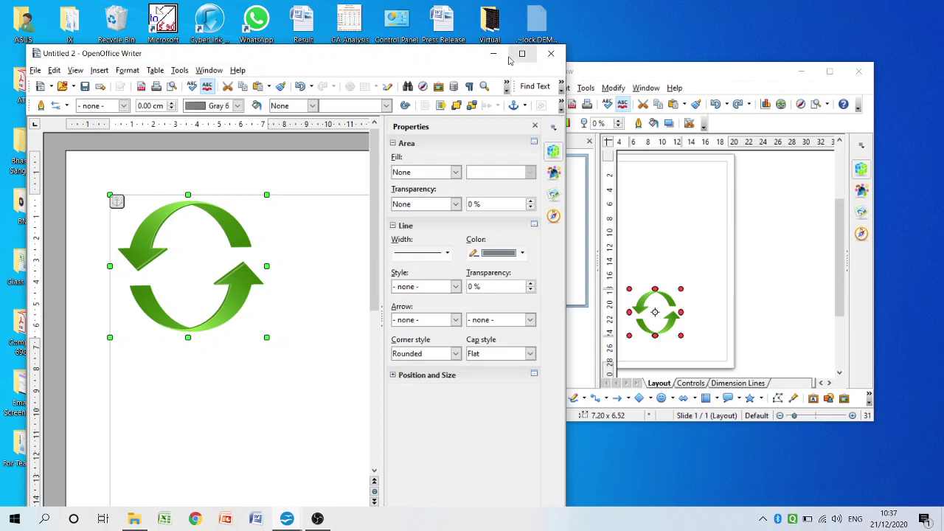
Delete the pasted circular arrows graphic from the Writer page.
{"action": "left_click", "coordinate": [205, 227]}
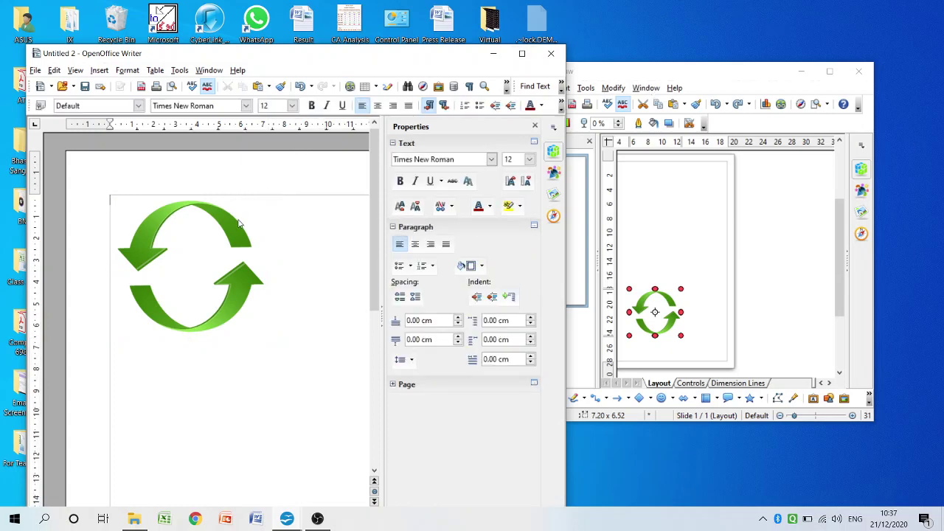
{"action": "left_click", "coordinate": [230, 223]}
{"action": "key", "text": "Delete"}
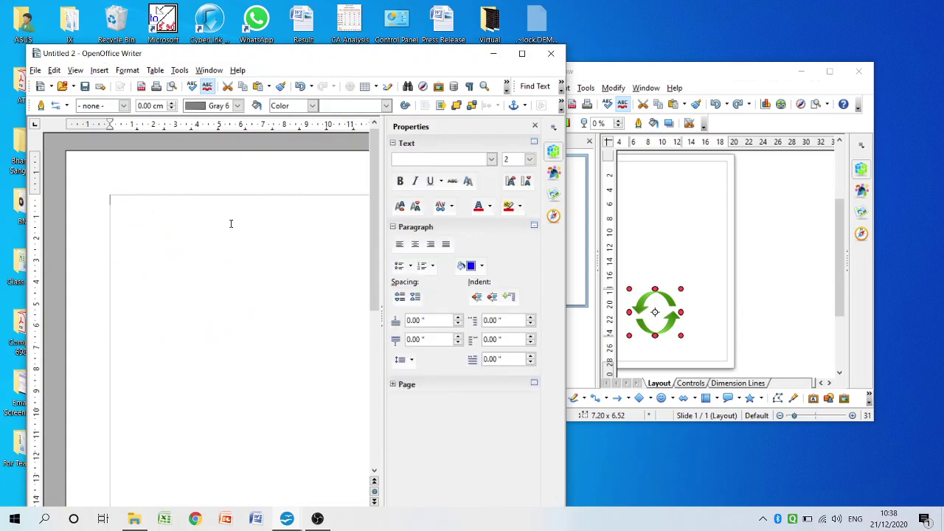
Close the DEMO drawing without saving its changes and return to the Untitled 2 Writer window.
{"action": "left_click", "coordinate": [857, 76]}
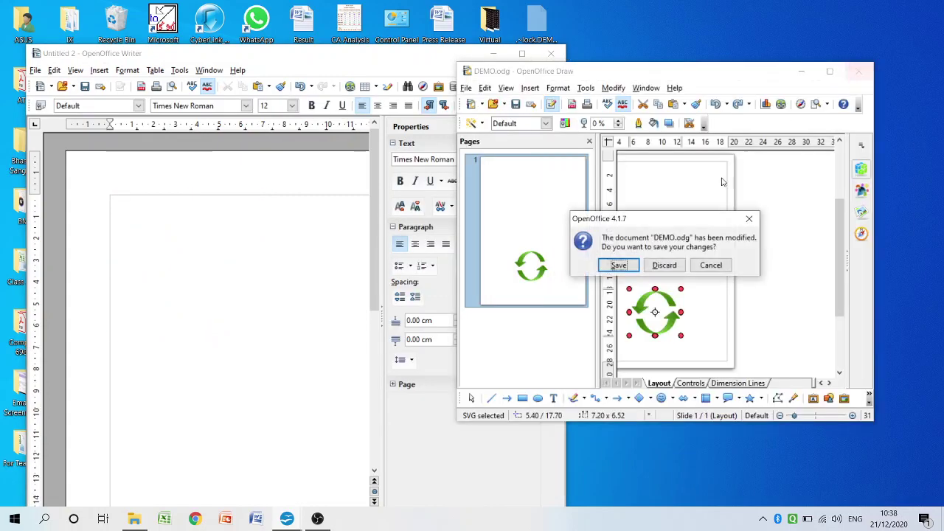
{"action": "left_click", "coordinate": [664, 266]}
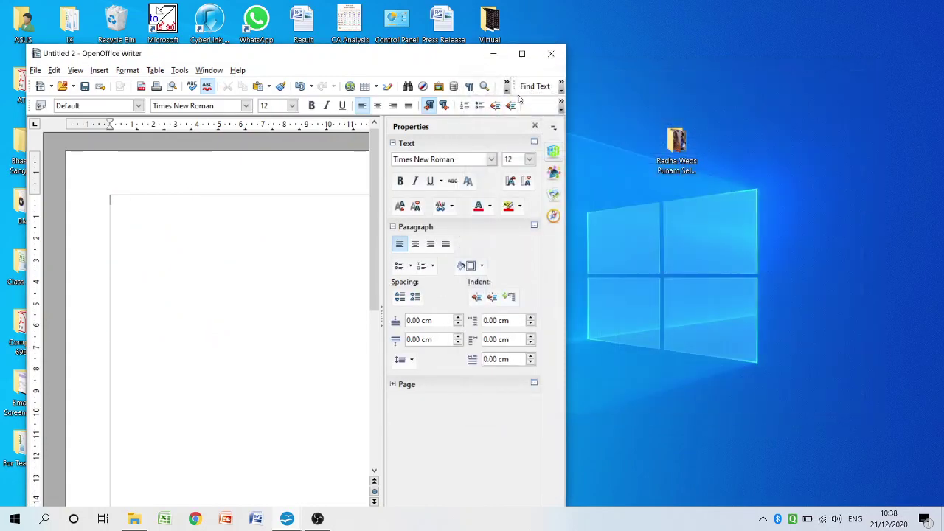
{"action": "left_click", "coordinate": [522, 54]}
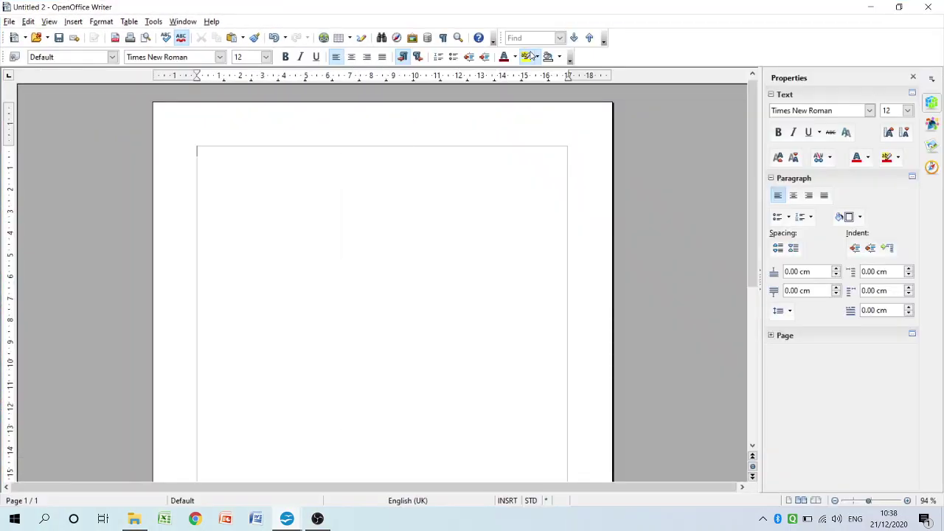
{"action": "double_click", "coordinate": [568, 13]}
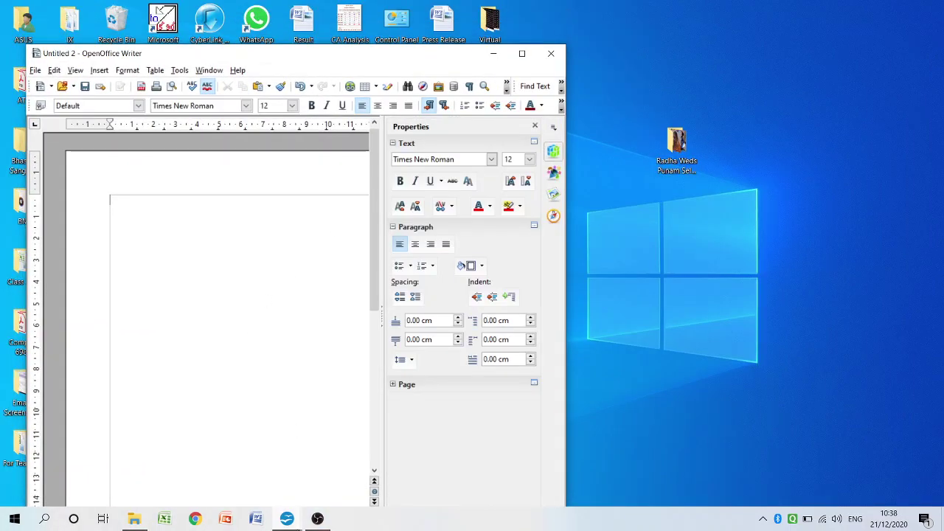
Switch to the Original Sheet.ods spreadsheet in Calc and select the whole pie inside its chart.
{"action": "mouse_move", "coordinate": [286, 519]}
{"action": "left_click", "coordinate": [282, 472]}
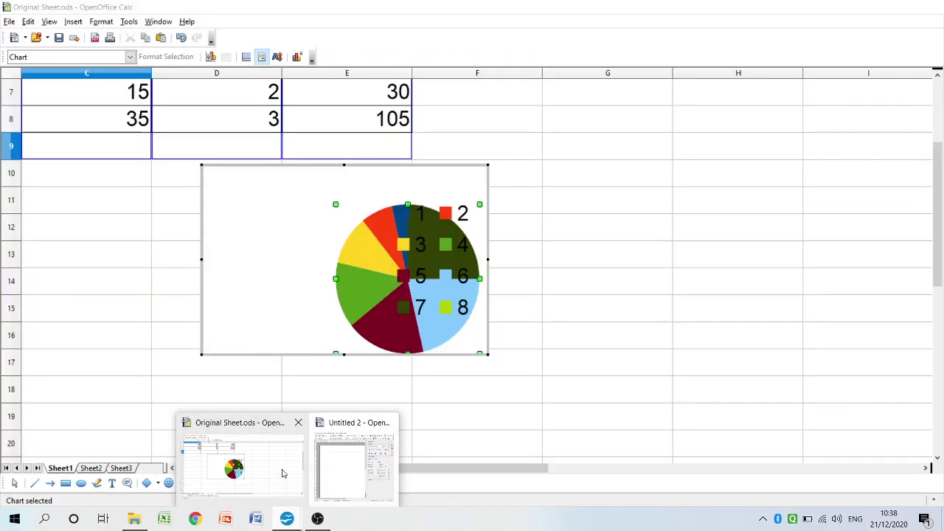
{"action": "double_click", "coordinate": [652, 9]}
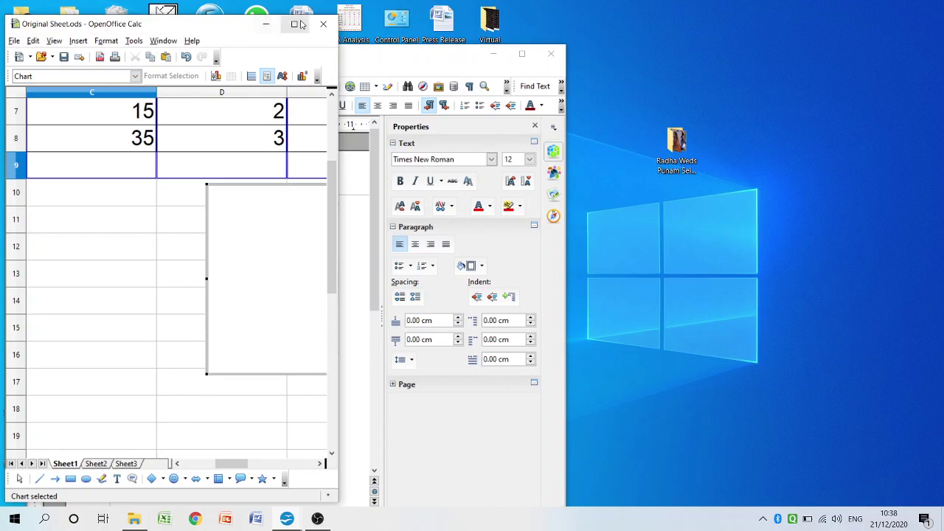
{"action": "left_click_drag", "start_coordinate": [183, 31], "coordinate": [633, 2]}
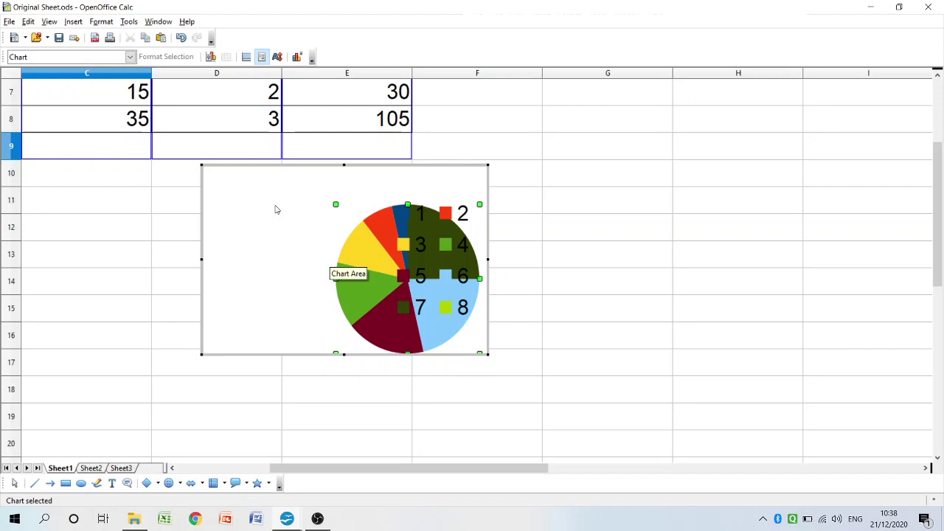
{"action": "left_click", "coordinate": [413, 249]}
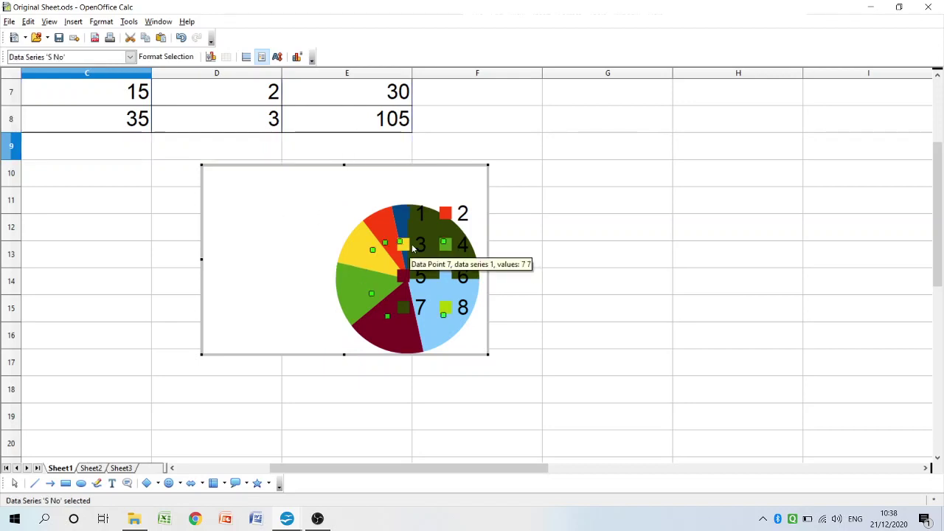
{"action": "left_click", "coordinate": [348, 268]}
{"action": "left_click", "coordinate": [350, 261]}
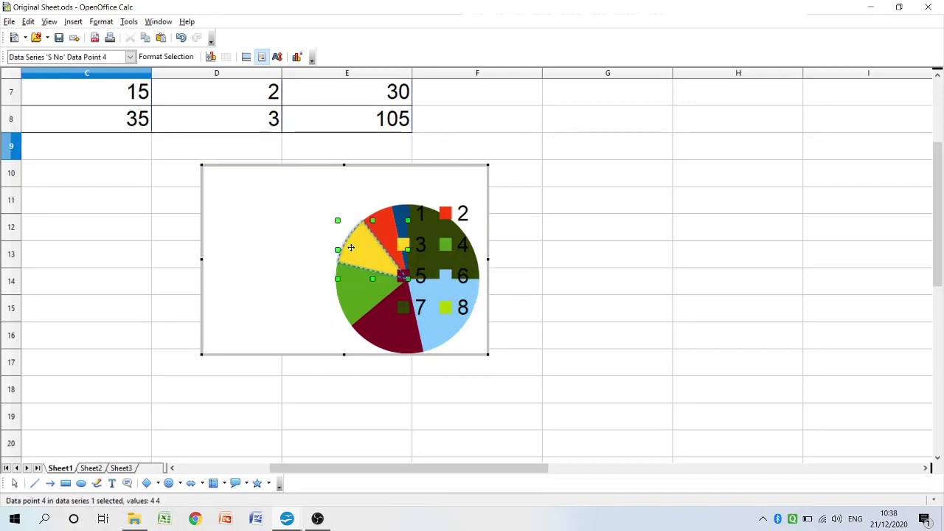
{"action": "left_click", "coordinate": [345, 233]}
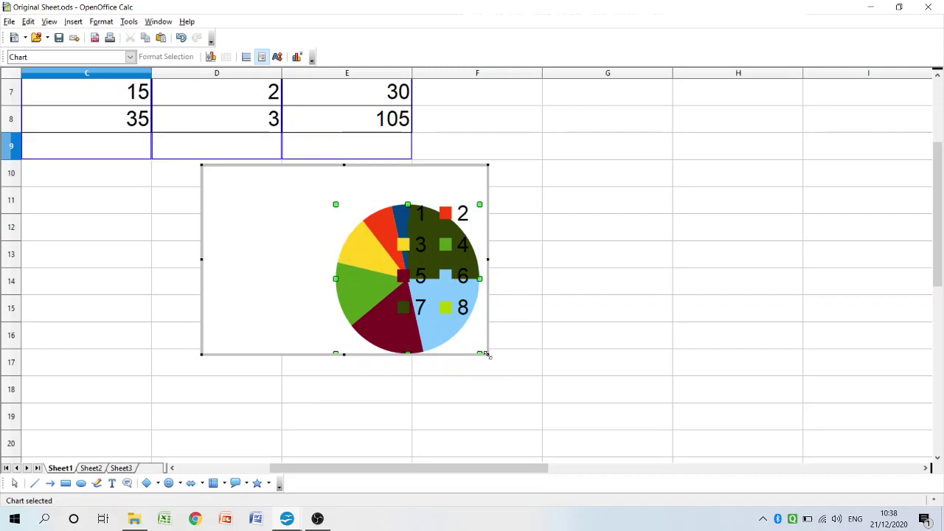
Enlarge the chart frame to about row 19 and into column G, and move the pie clear of the legend.
{"action": "left_click_drag", "start_coordinate": [487, 354], "coordinate": [606, 425]}
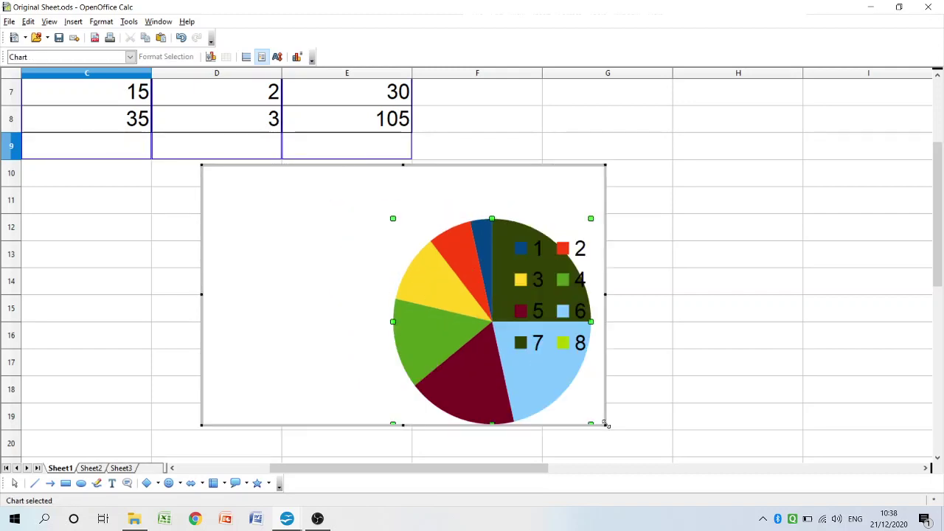
{"action": "left_click", "coordinate": [414, 234]}
{"action": "left_click_drag", "start_coordinate": [414, 234], "coordinate": [294, 202]}
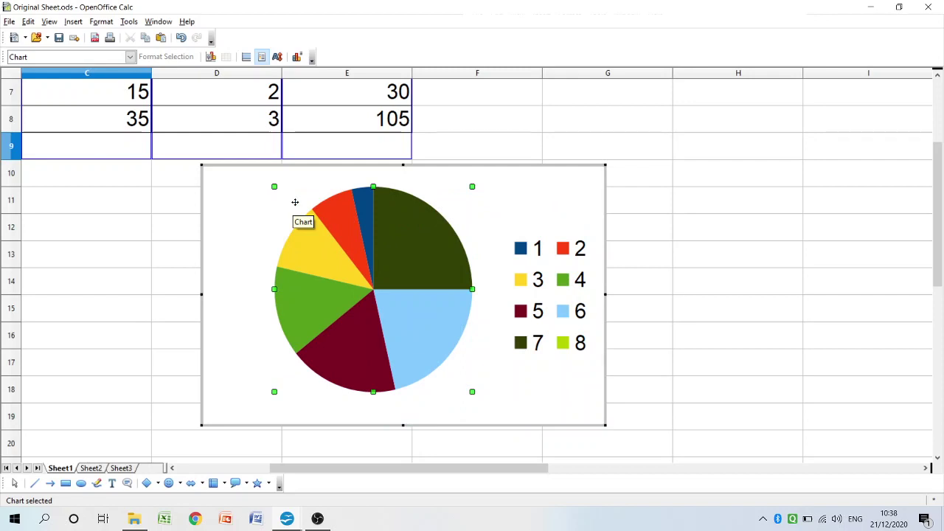
{"action": "right_click", "coordinate": [295, 204]}
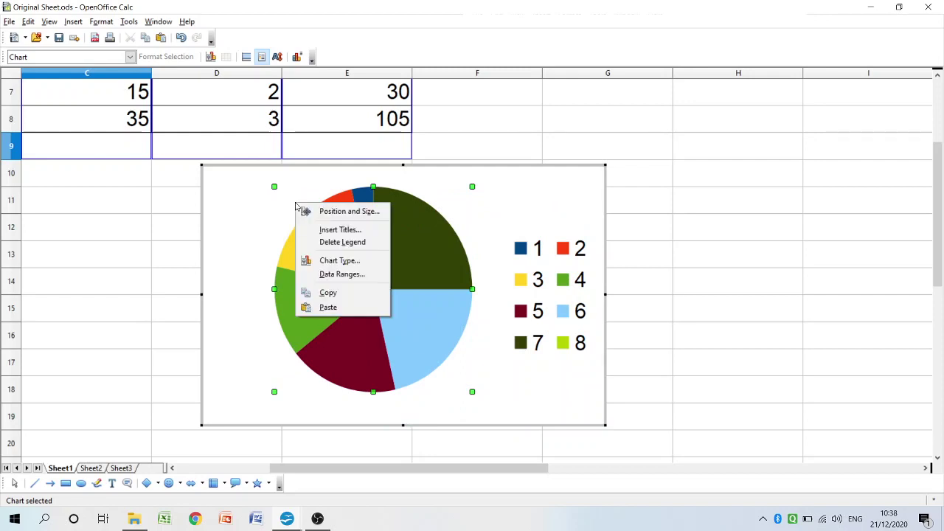
{"action": "left_click", "coordinate": [346, 212]}
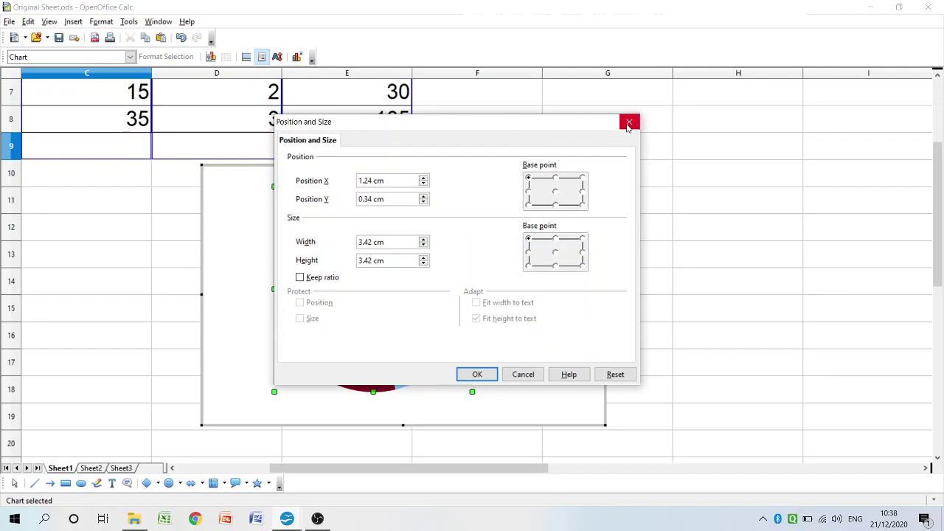
{"action": "left_click", "coordinate": [629, 121]}
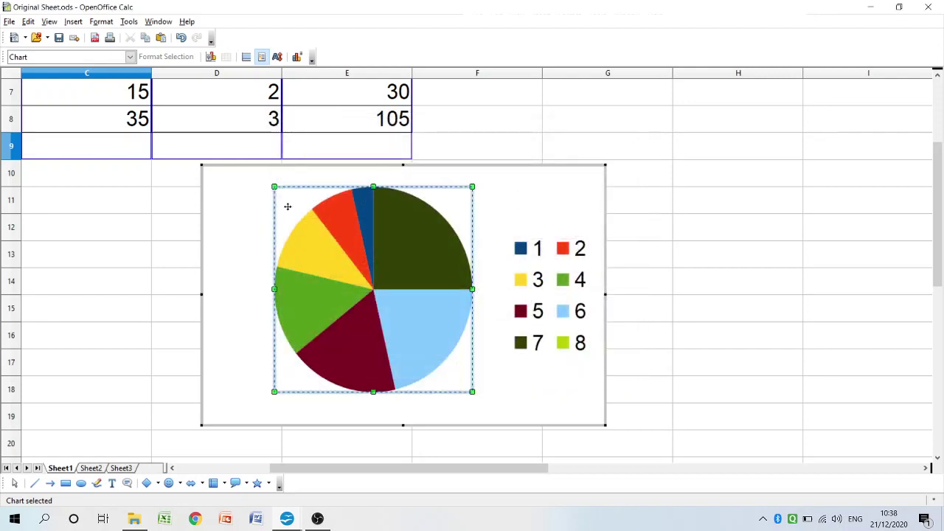
Copy the pie from the chart, paste it onto the Untitled 2 Writer page and maximize the Writer window.
{"action": "right_click", "coordinate": [288, 206]}
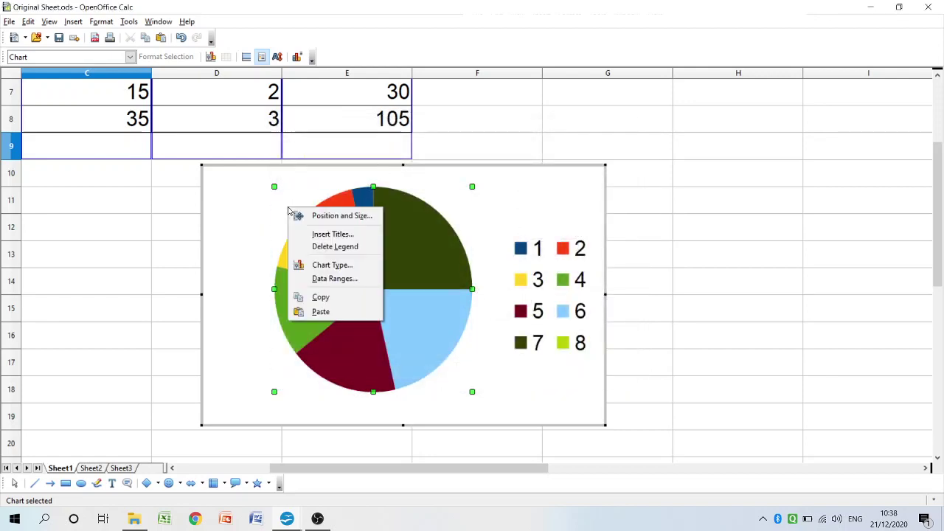
{"action": "left_click", "coordinate": [327, 293]}
{"action": "mouse_move", "coordinate": [288, 521]}
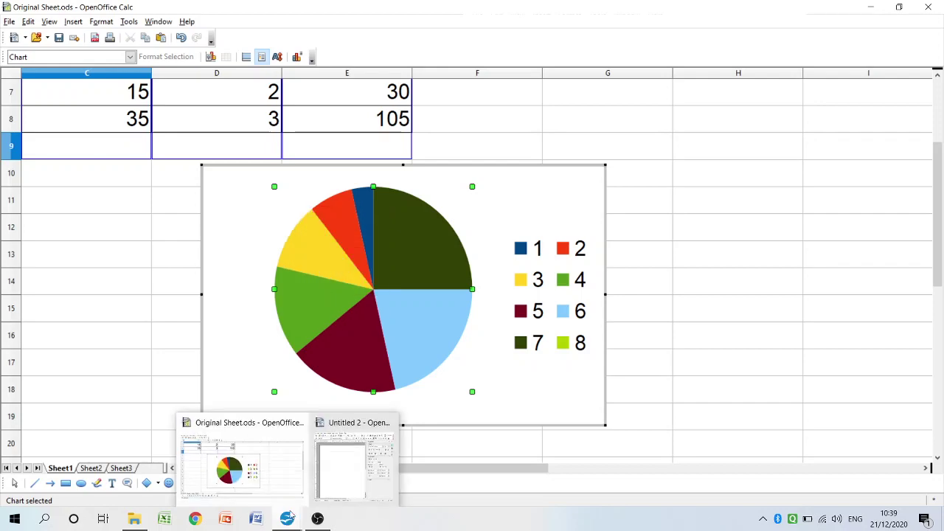
{"action": "left_click", "coordinate": [348, 461]}
{"action": "right_click", "coordinate": [238, 264]}
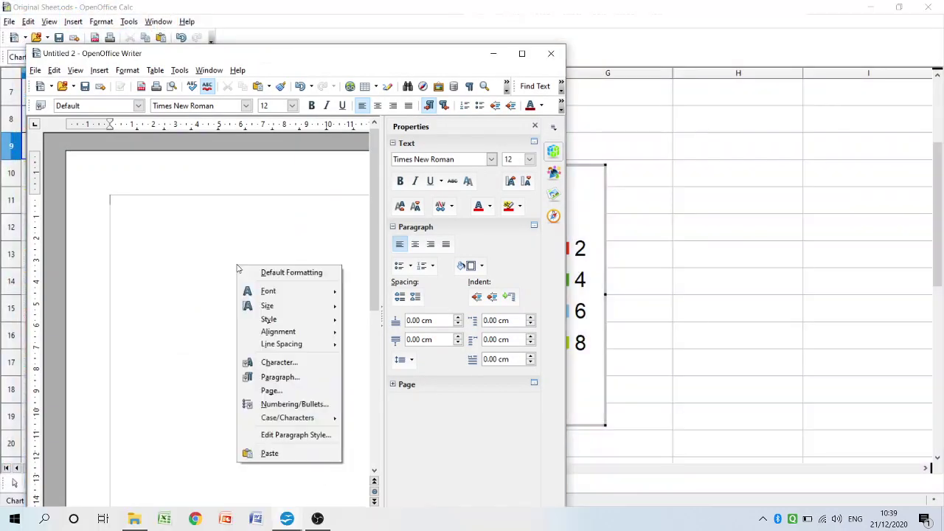
{"action": "left_click", "coordinate": [258, 452]}
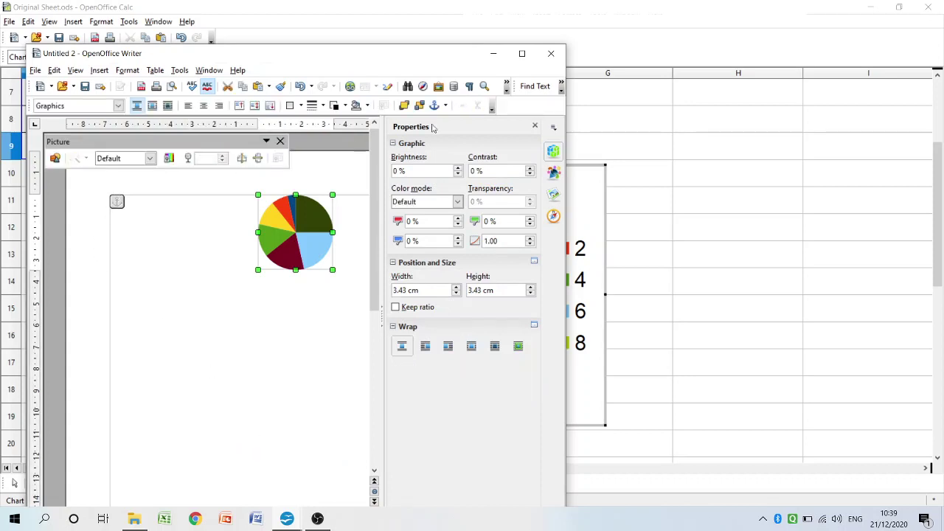
{"action": "left_click", "coordinate": [524, 53]}
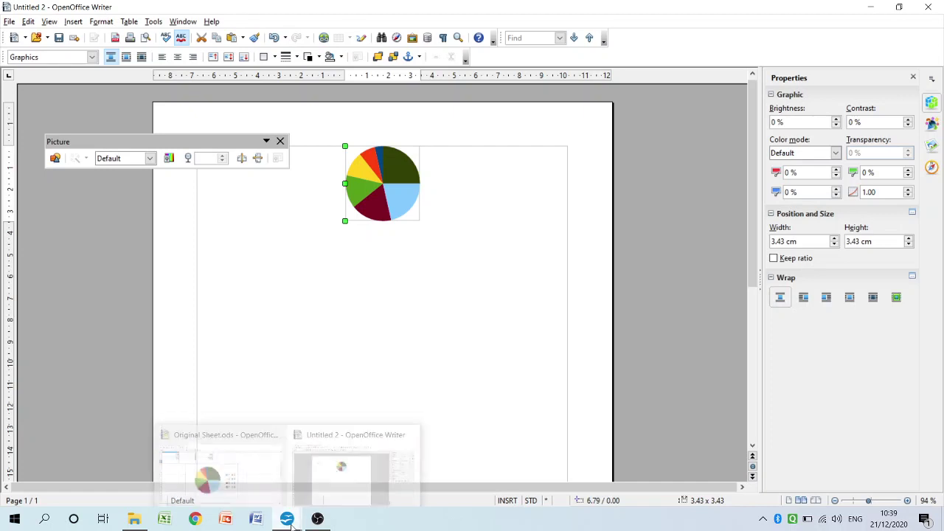
{"action": "left_click", "coordinate": [235, 467]}
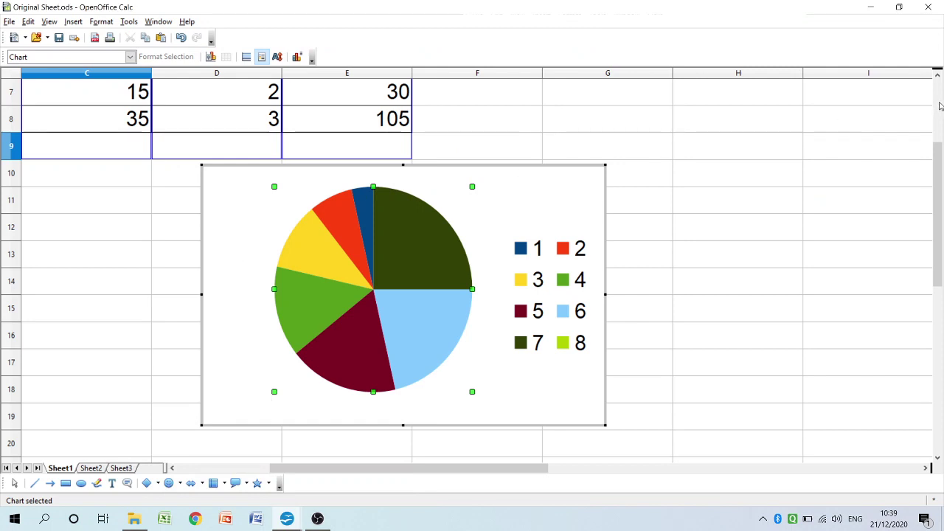
{"action": "left_click", "coordinate": [238, 183]}
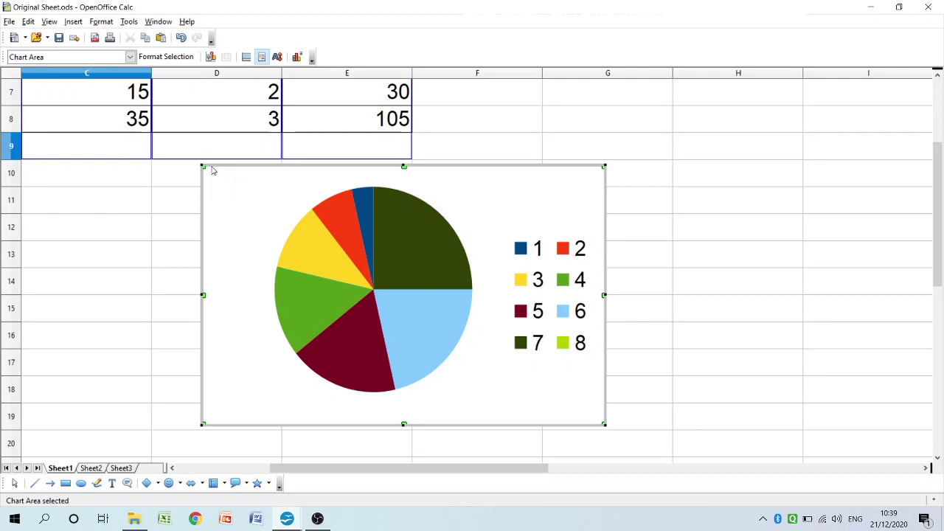
{"action": "right_click", "coordinate": [213, 170]}
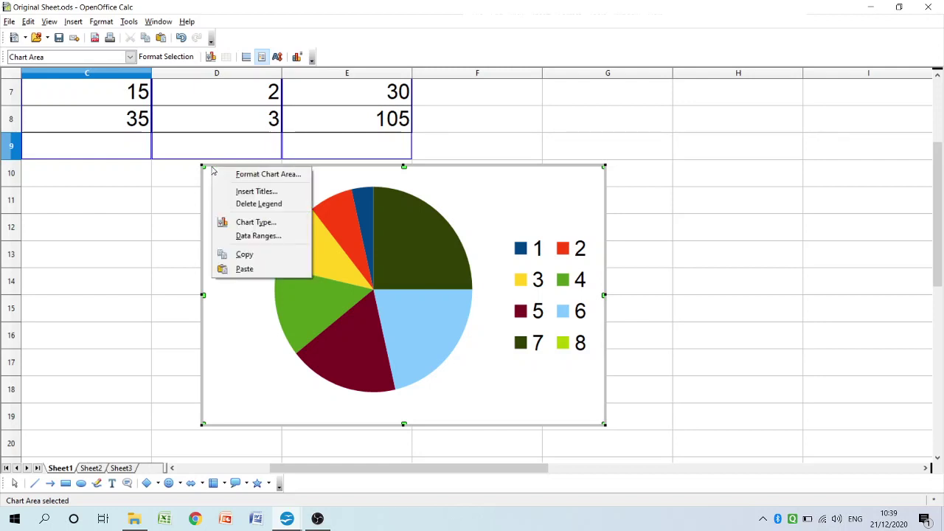
{"action": "left_click", "coordinate": [285, 520]}
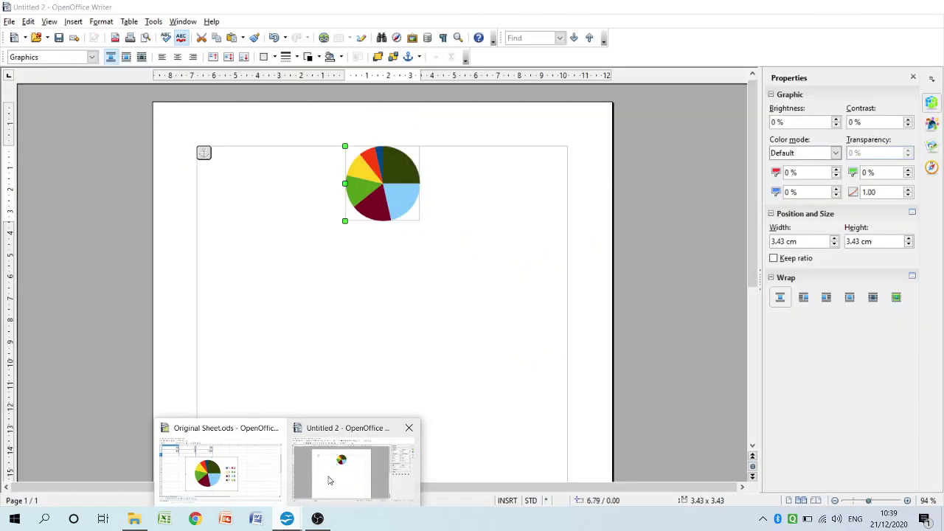
{"action": "left_click", "coordinate": [329, 479]}
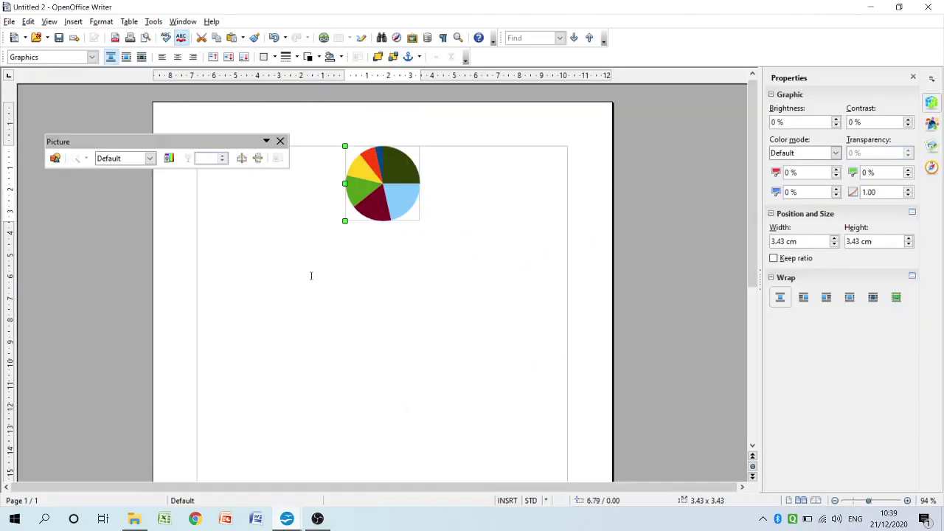
Move the floating Picture toolbar off the pasted pie and delete the pie from the Writer page.
{"action": "left_click_drag", "start_coordinate": [210, 143], "coordinate": [221, 263]}
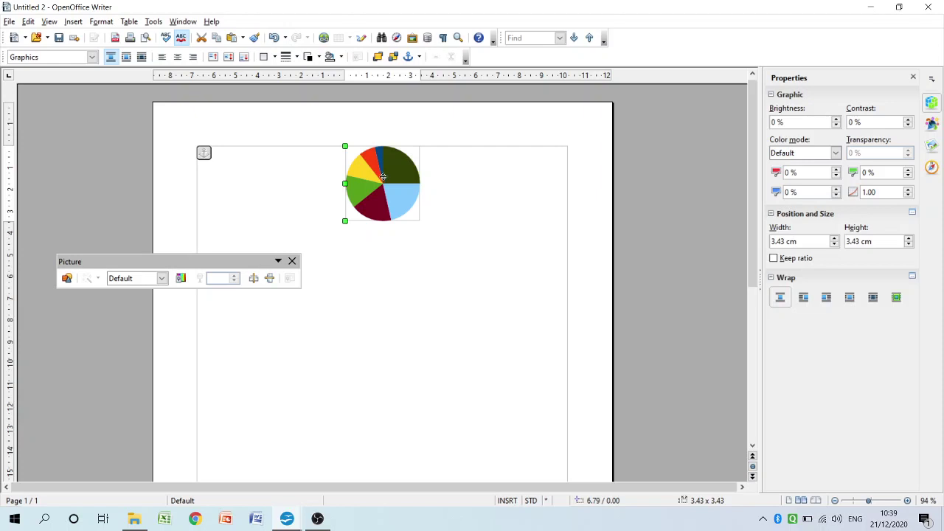
{"action": "key", "text": "Delete"}
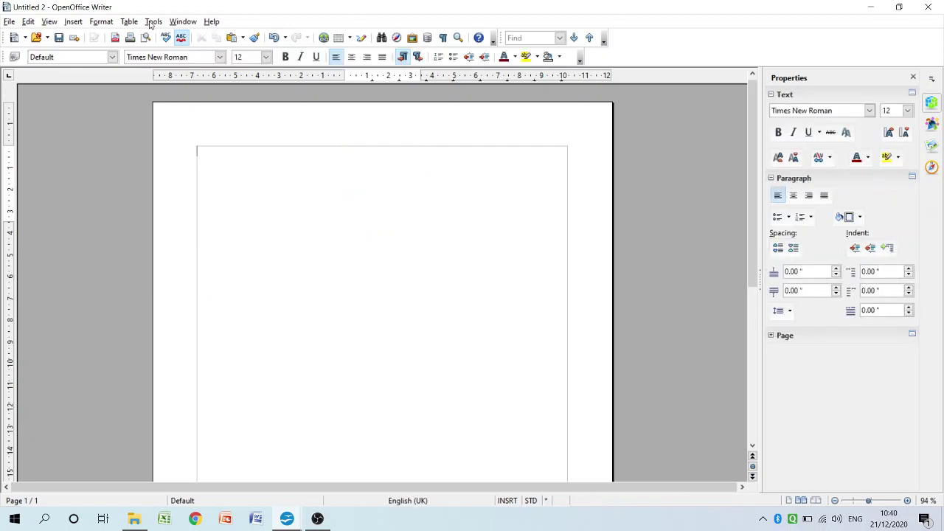
Insert the school pan picture from the Downloads folder into the Writer document.
{"action": "left_click", "coordinate": [81, 22]}
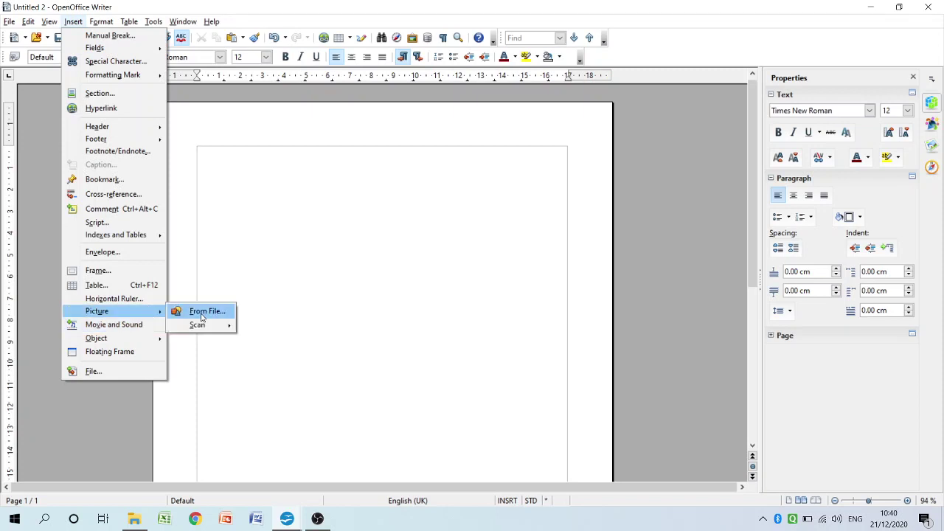
{"action": "left_click", "coordinate": [201, 313]}
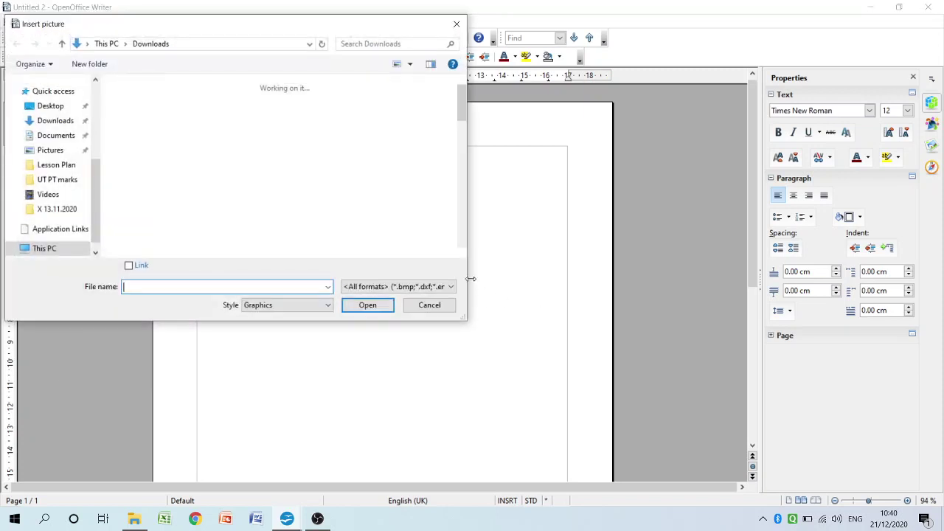
{"action": "scroll", "coordinate": [463, 251], "scroll_direction": "down", "scroll_amount": 5}
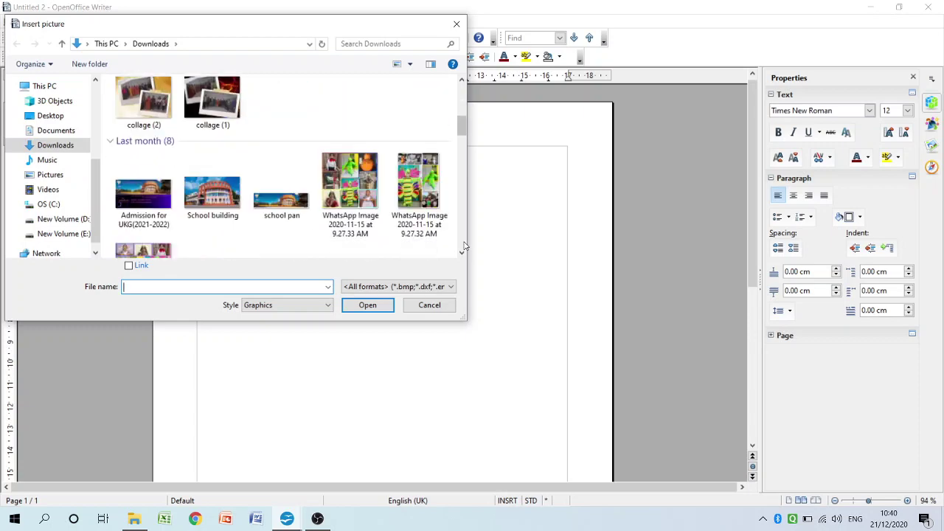
{"action": "double_click", "coordinate": [289, 202]}
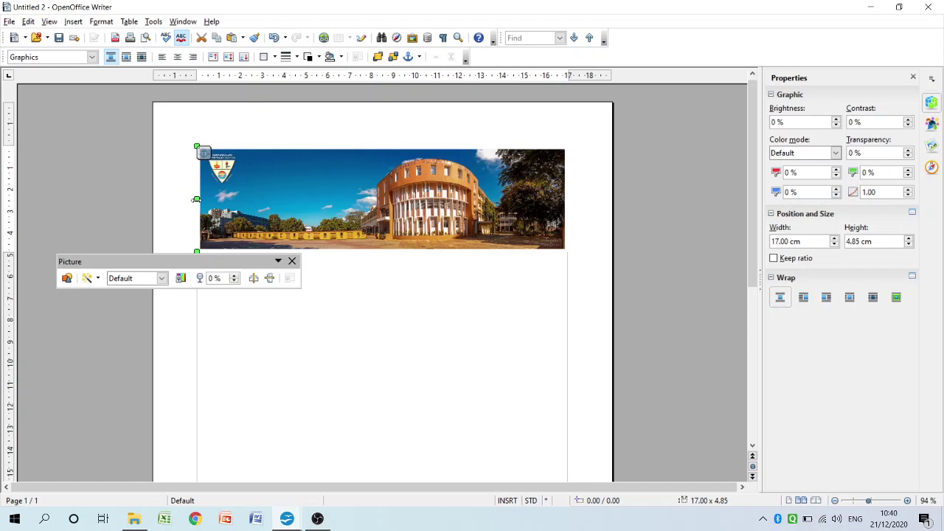
Narrow the inserted school picture to about 10.67 cm wide and close the floating Picture toolbar.
{"action": "left_click_drag", "start_coordinate": [196, 199], "coordinate": [266, 200]}
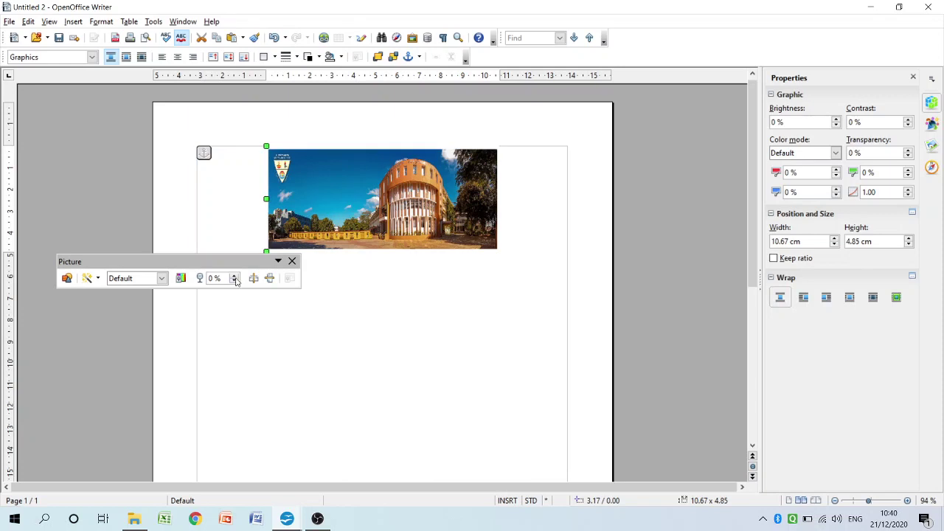
{"action": "left_click", "coordinate": [292, 261]}
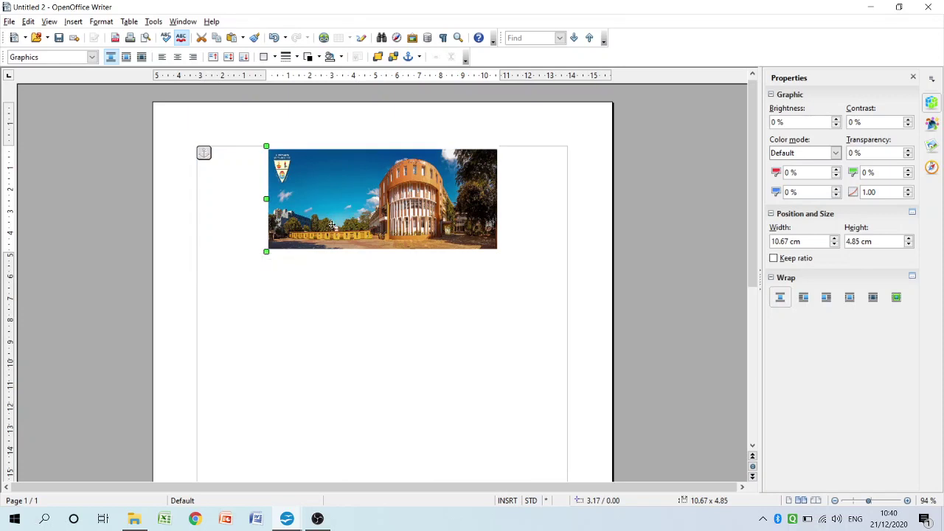
Look over the Crop and Type settings in the school picture's properties and close them without changes.
{"action": "double_click", "coordinate": [466, 228]}
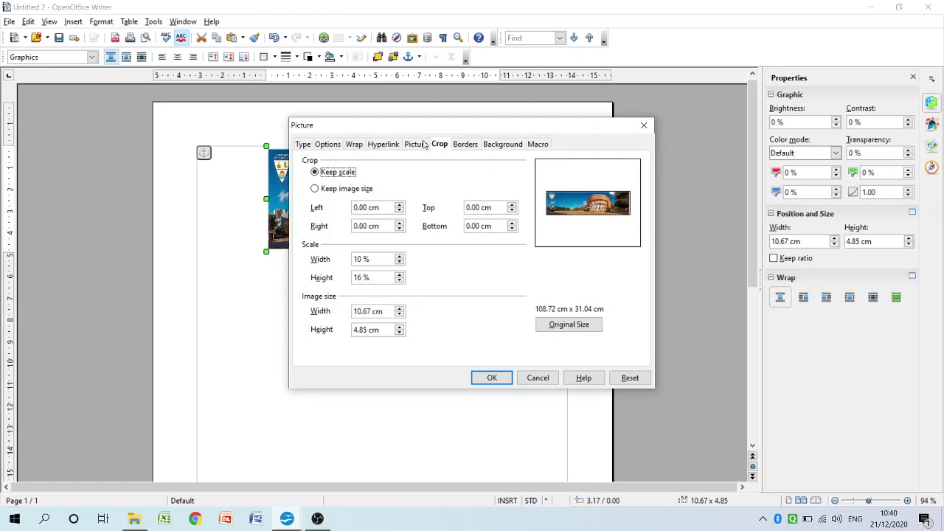
{"action": "left_click", "coordinate": [303, 144]}
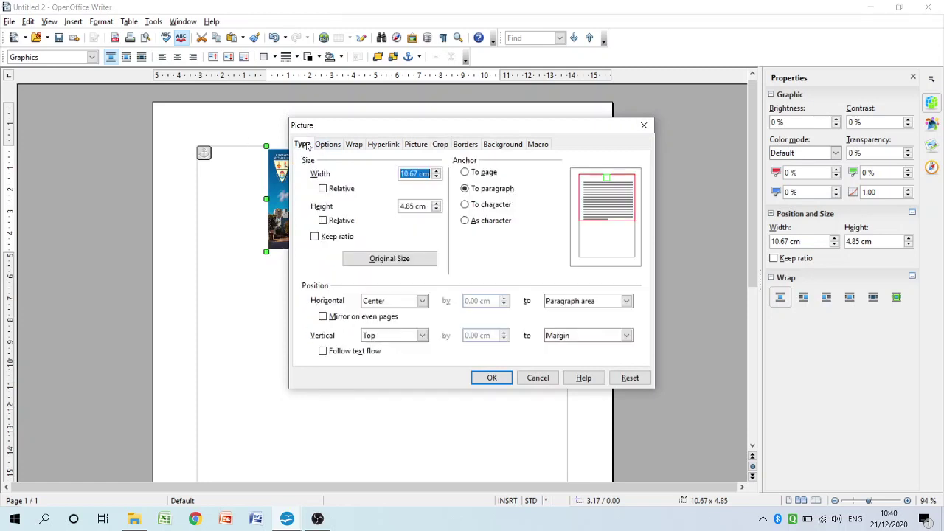
{"action": "left_click", "coordinate": [642, 126]}
{"action": "double_click", "coordinate": [397, 180]}
{"action": "left_click", "coordinate": [643, 126]}
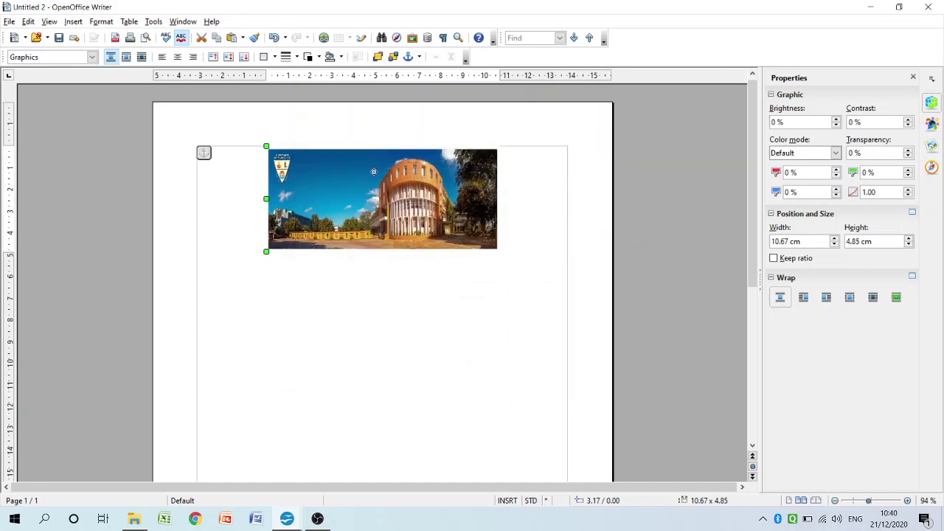
Set the school picture's width to 5.97 cm in its Picture format settings and apply the change.
{"action": "left_click", "coordinate": [92, 25]}
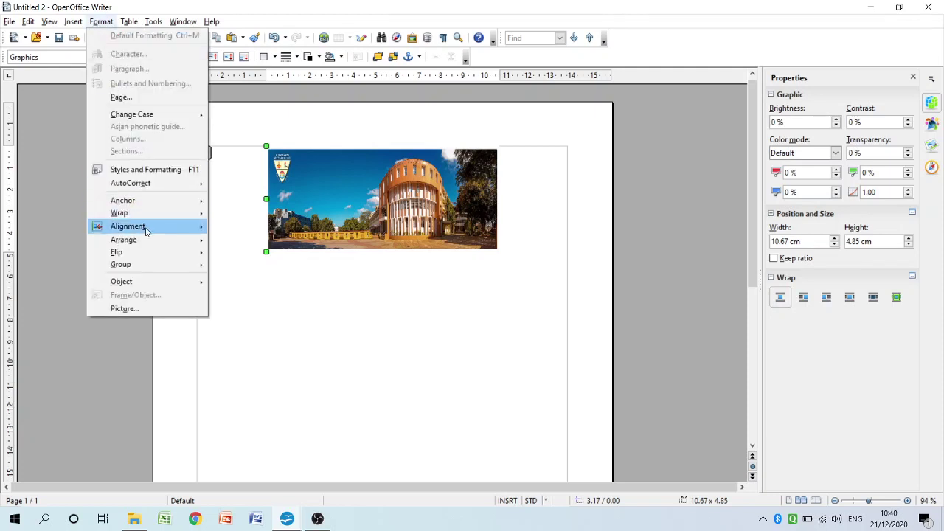
{"action": "left_click", "coordinate": [136, 308]}
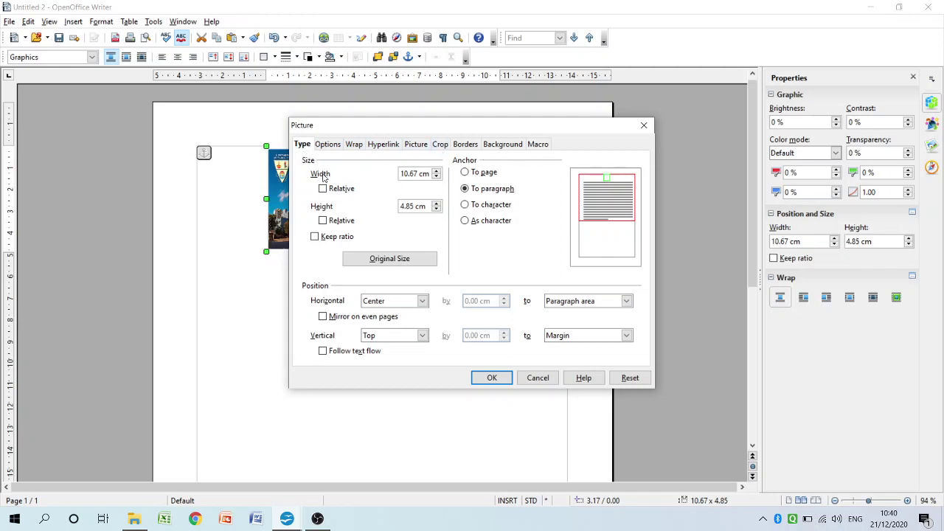
{"action": "left_click", "coordinate": [435, 177]}
{"action": "left_click", "coordinate": [435, 177]}
{"action": "left_click", "coordinate": [436, 177]}
{"action": "left_click", "coordinate": [436, 177]}
{"action": "left_click", "coordinate": [436, 177]}
{"action": "left_click", "coordinate": [407, 174]}
{"action": "key", "text": "Delete"}
{"action": "key", "text": "Delete"}
{"action": "key", "text": "Delete"}
{"action": "key", "text": "BackSpace"}
{"action": "type", "text": "8.7"}
{"action": "left_click", "coordinate": [406, 174]}
{"action": "key", "text": "BackSpace"}
{"action": "type", "text": "5"}
{"action": "left_click", "coordinate": [488, 379]}
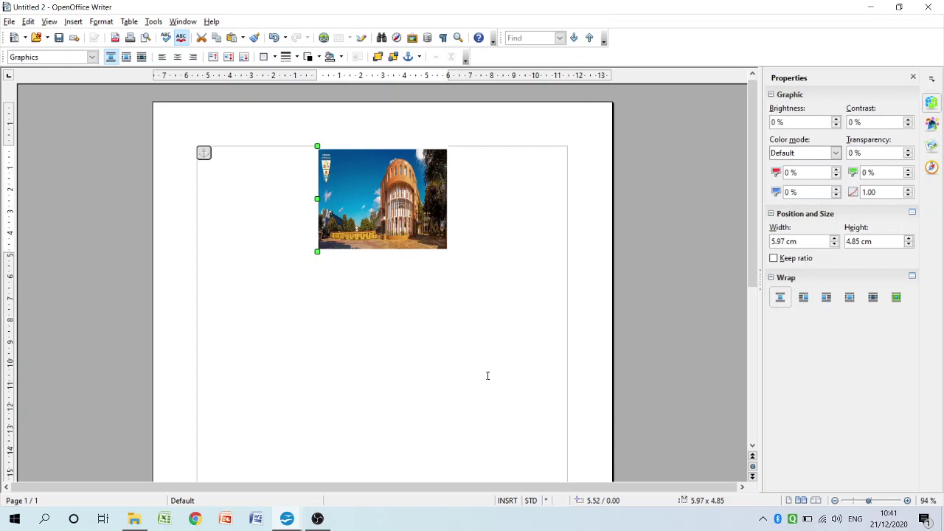
Undo the recent changes to the school picture, including its insertion, back to an empty page.
{"action": "key", "text": "ctrl+z"}
{"action": "key", "text": "ctrl+z"}
{"action": "key", "text": "ctrl+z"}
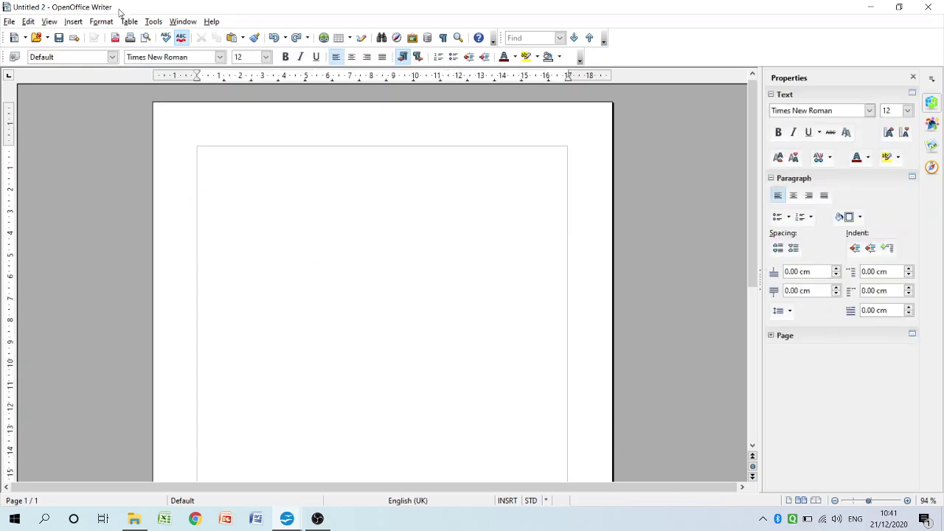
Insert the school pan picture from the Downloads folder into the Writer document again.
{"action": "left_click", "coordinate": [73, 22]}
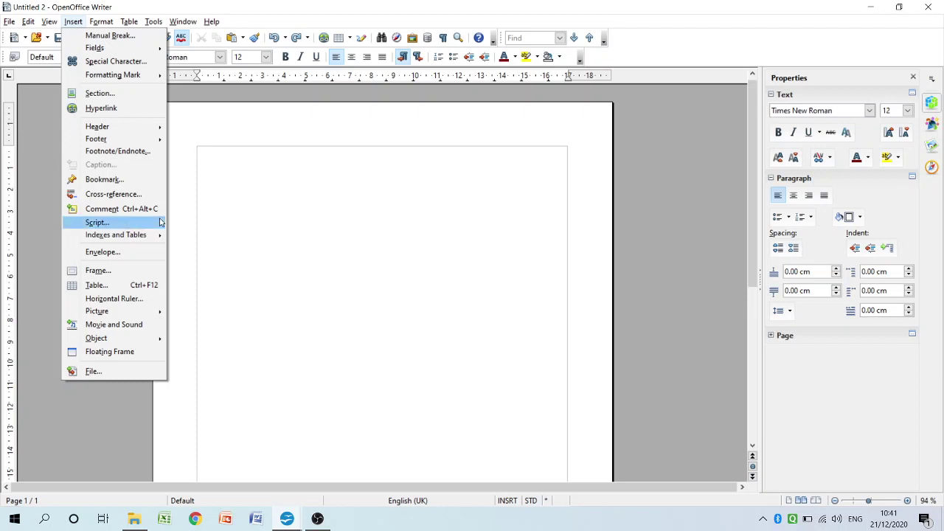
{"action": "mouse_move", "coordinate": [137, 315]}
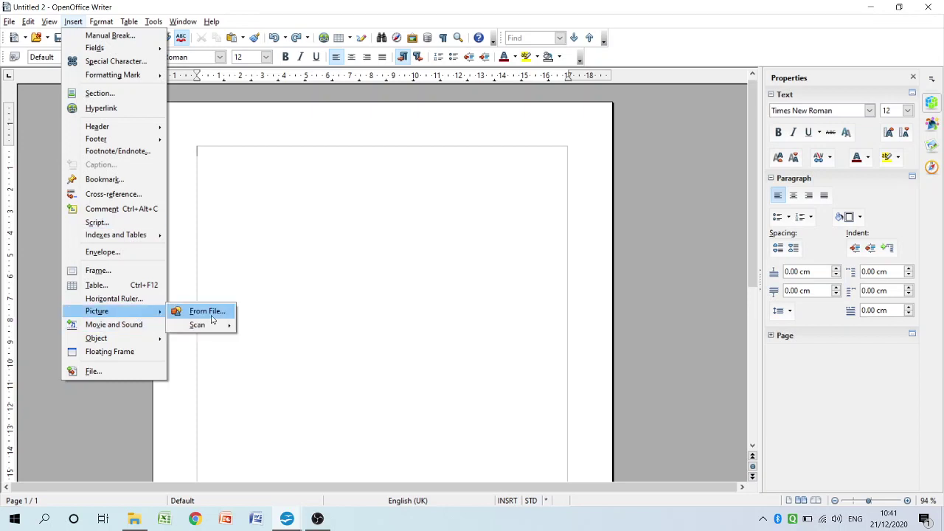
{"action": "left_click", "coordinate": [211, 311]}
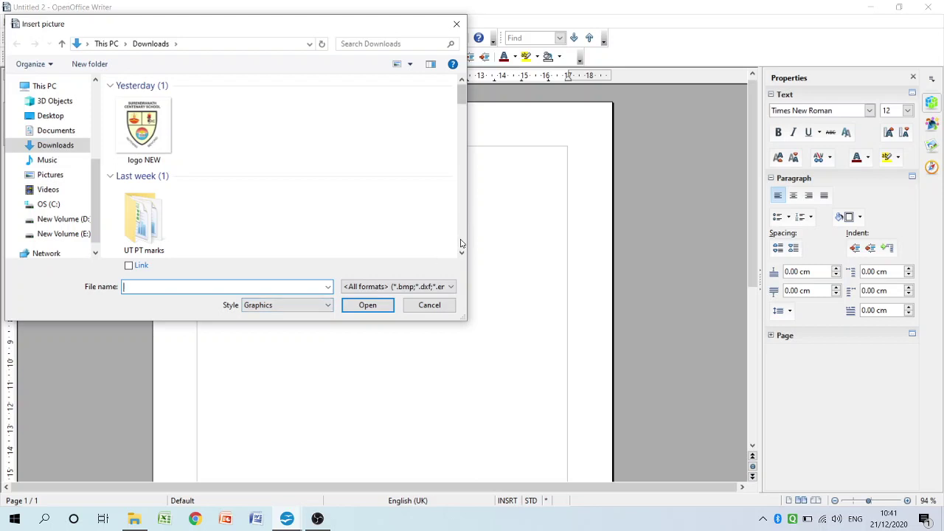
{"action": "scroll", "coordinate": [284, 183], "scroll_direction": "down", "scroll_amount": 5}
{"action": "double_click", "coordinate": [281, 198]}
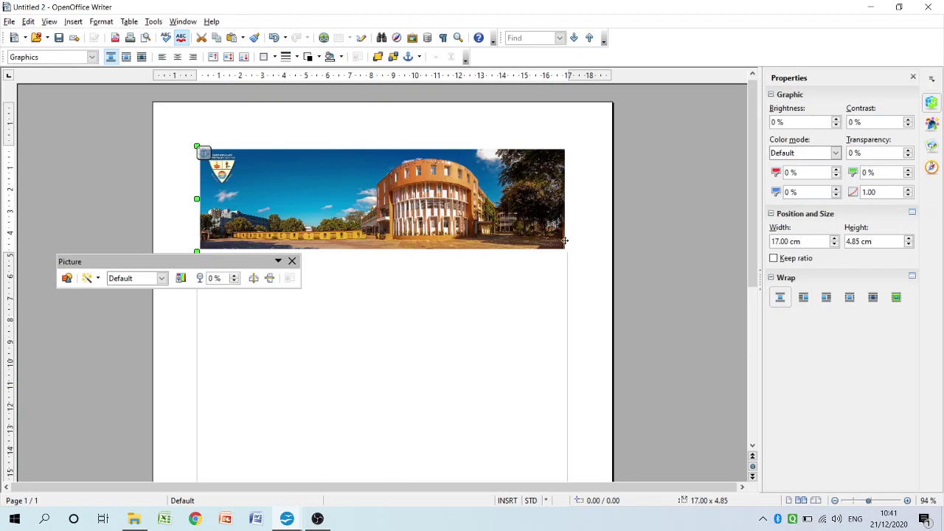
Set the picture's crop values to left -5.44, top -3.10, bottom -1.55 and right -16.32 cm, and move it lower on the page.
{"action": "double_click", "coordinate": [204, 159]}
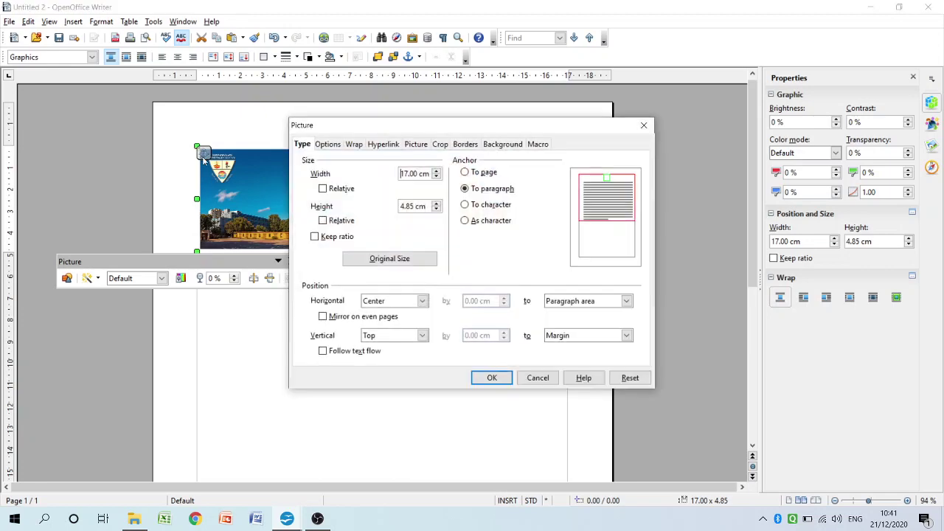
{"action": "left_click", "coordinate": [640, 126]}
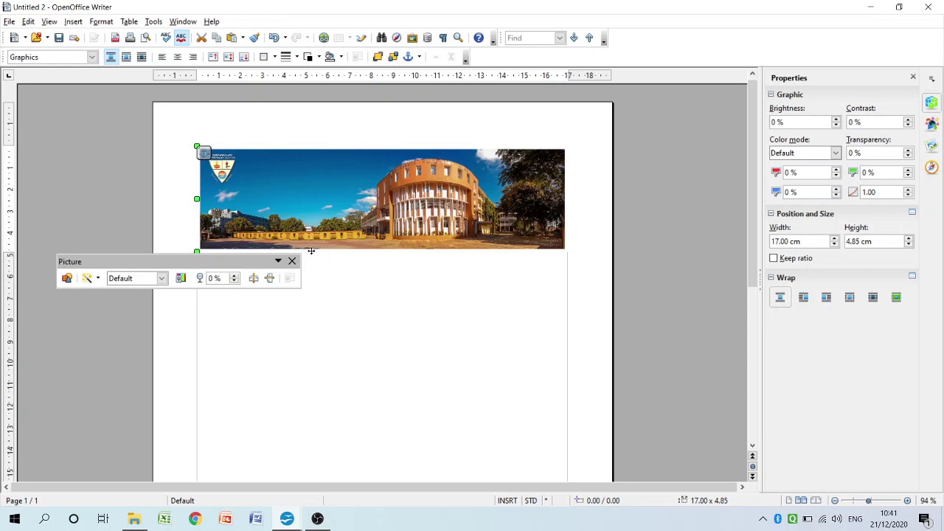
{"action": "double_click", "coordinate": [391, 196]}
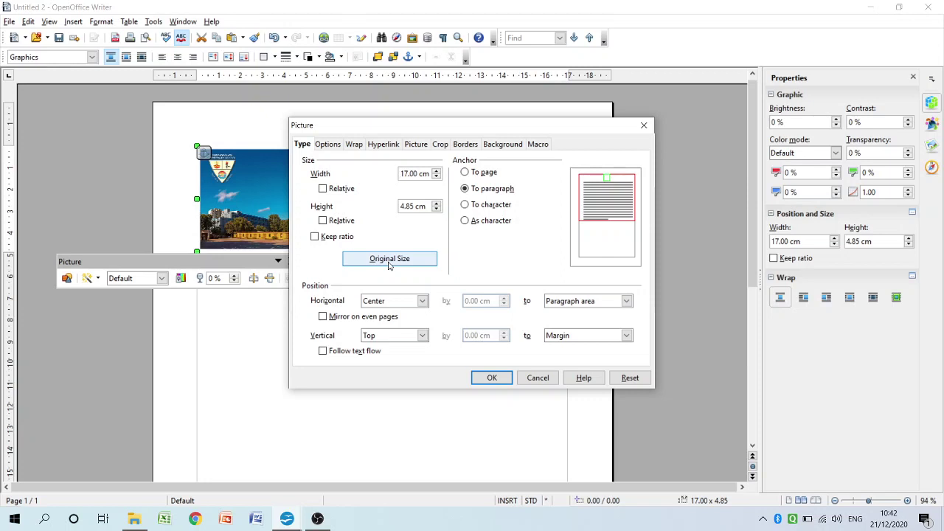
{"action": "left_click", "coordinate": [445, 146]}
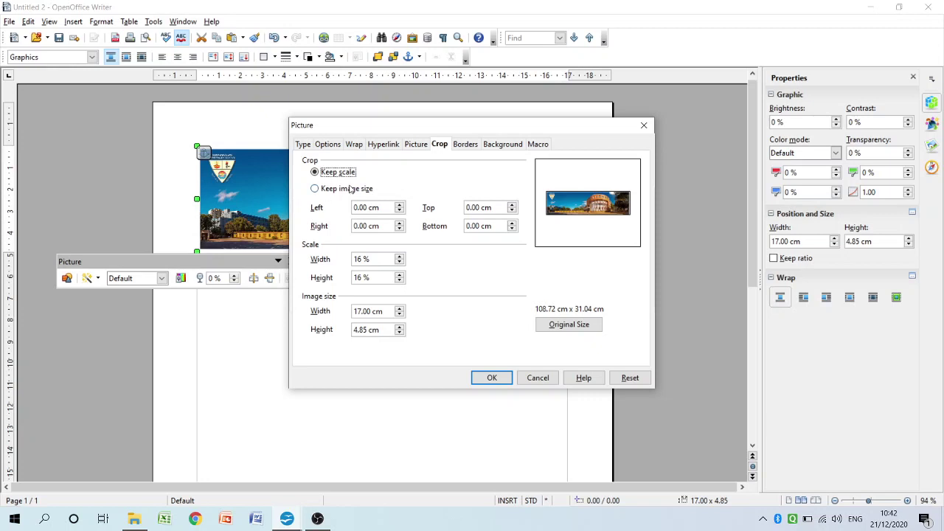
{"action": "left_click", "coordinate": [400, 211]}
{"action": "left_click", "coordinate": [513, 211]}
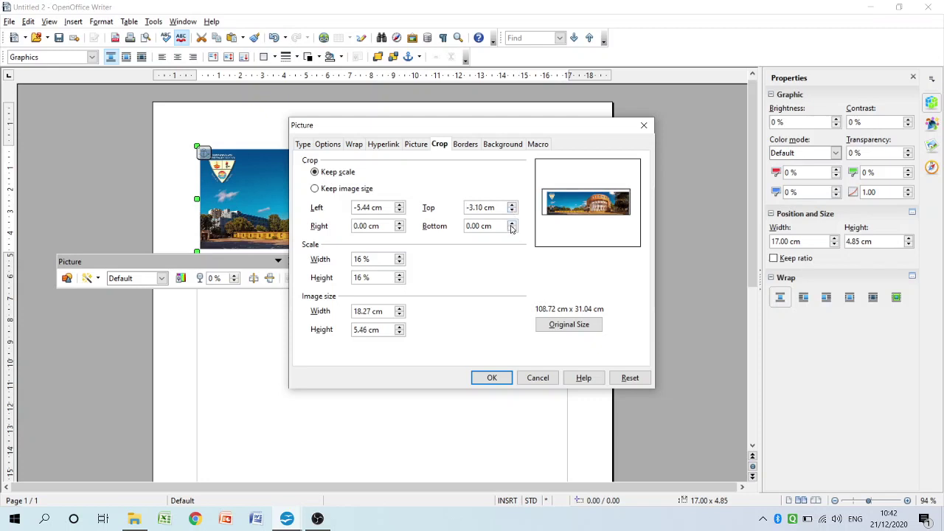
{"action": "left_click", "coordinate": [511, 229]}
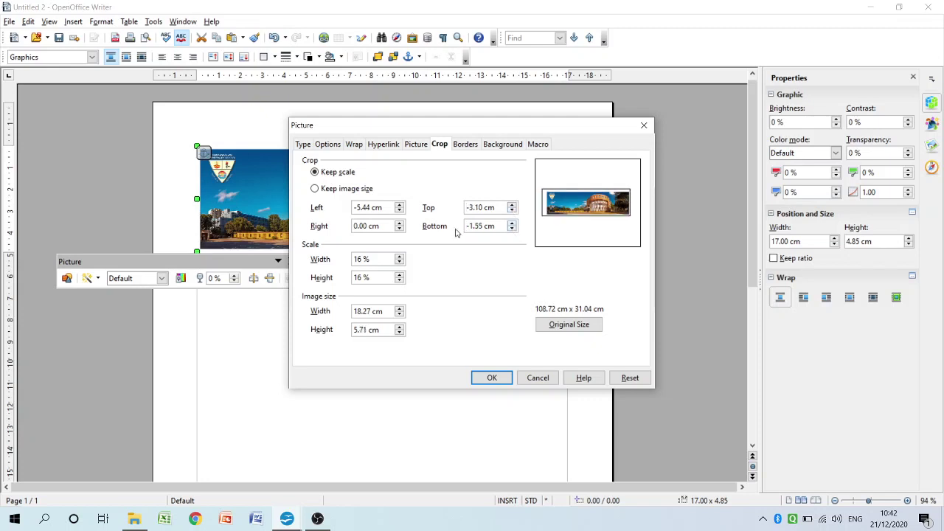
{"action": "left_click", "coordinate": [400, 231]}
{"action": "left_click", "coordinate": [401, 230]}
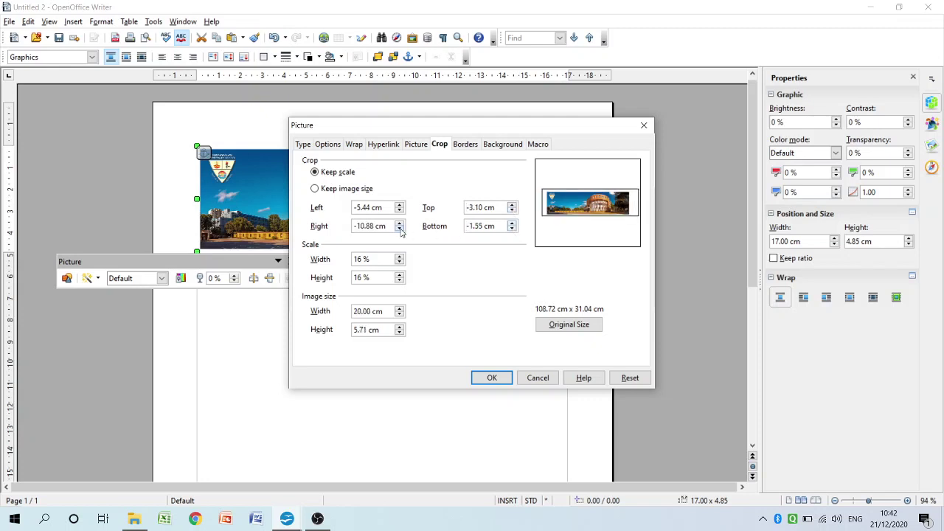
{"action": "left_click", "coordinate": [401, 230]}
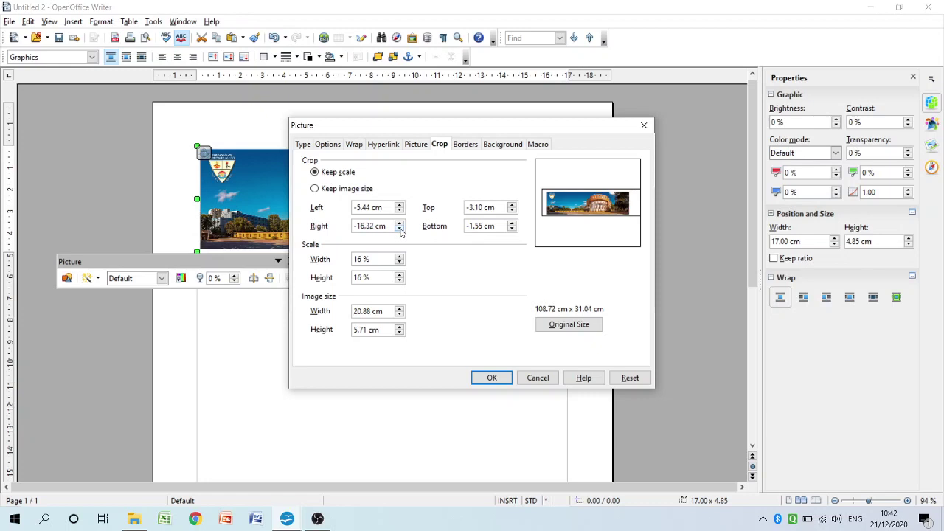
{"action": "left_click", "coordinate": [493, 378]}
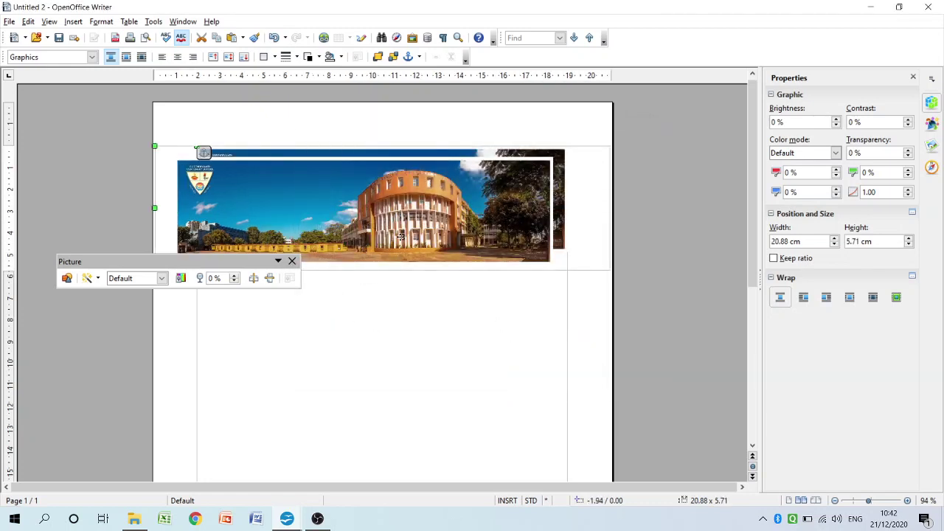
{"action": "left_click_drag", "start_coordinate": [406, 223], "coordinate": [385, 359]}
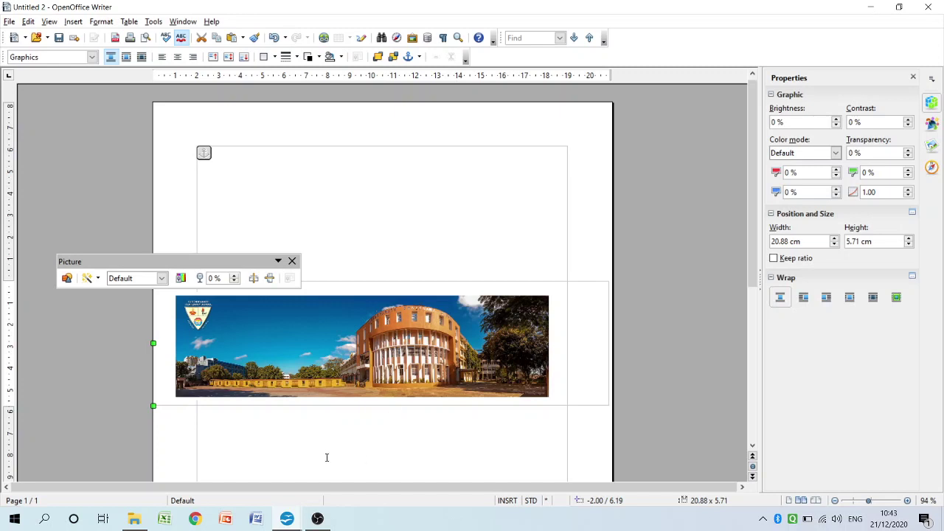
Switch to Microsoft Word and insert the school pan picture from the Downloads folder into the blank document.
{"action": "left_click", "coordinate": [256, 517]}
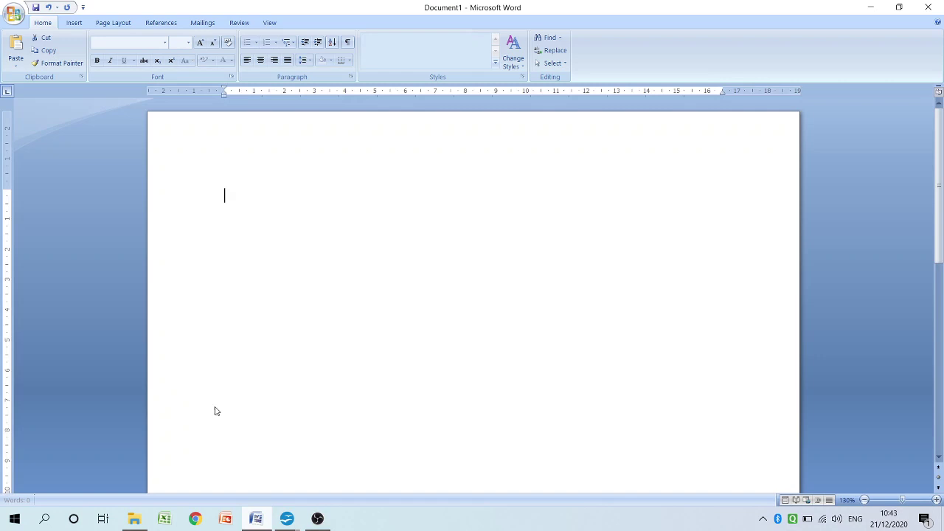
{"action": "left_click", "coordinate": [77, 24]}
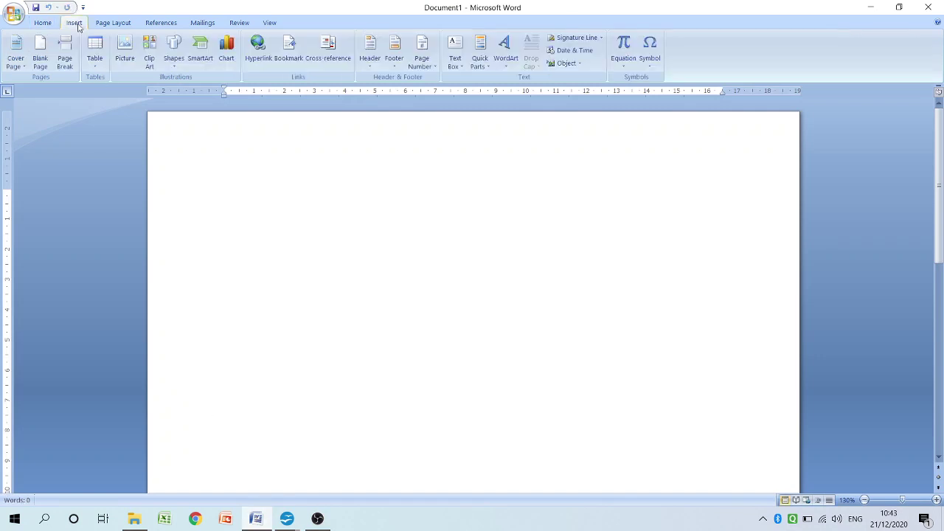
{"action": "left_click", "coordinate": [122, 59]}
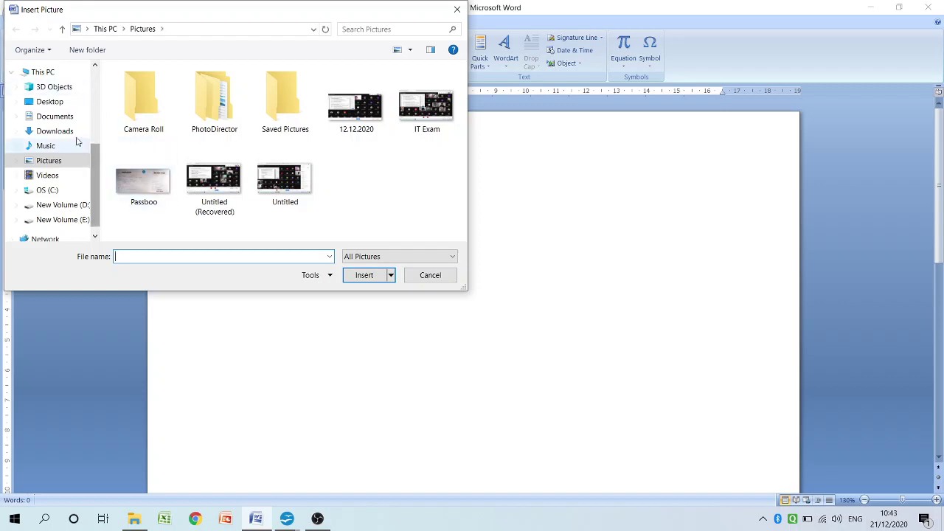
{"action": "left_click", "coordinate": [61, 132]}
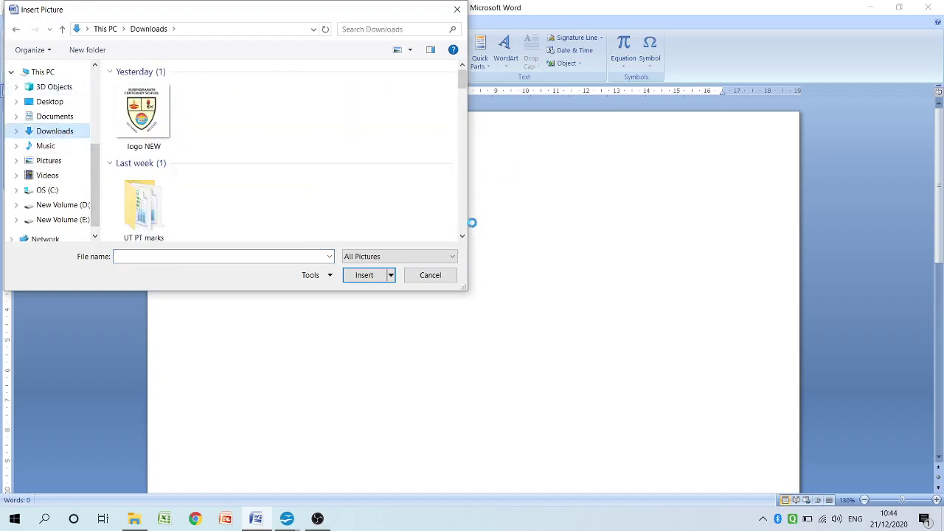
{"action": "scroll", "coordinate": [463, 227], "scroll_direction": "down", "scroll_amount": 1}
{"action": "scroll", "coordinate": [463, 228], "scroll_direction": "down", "scroll_amount": 3}
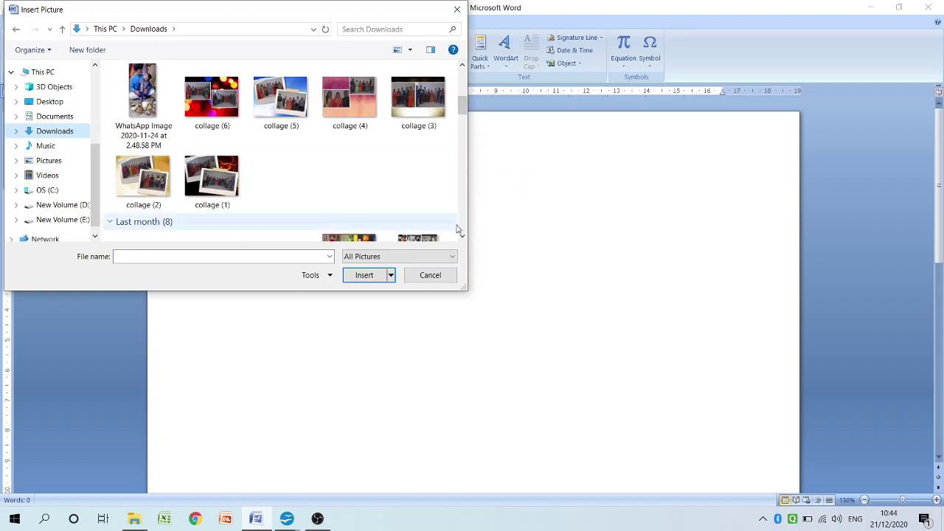
{"action": "scroll", "coordinate": [459, 227], "scroll_direction": "down", "scroll_amount": 4}
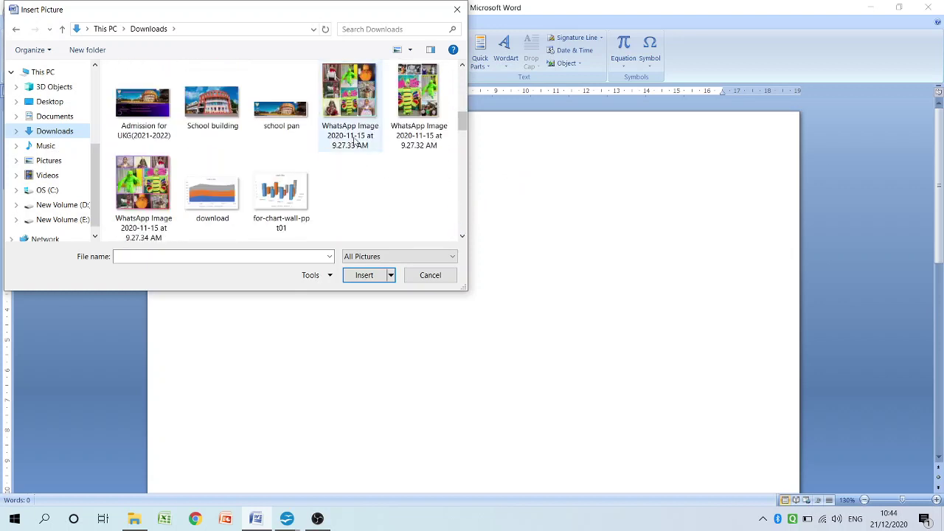
{"action": "double_click", "coordinate": [292, 107]}
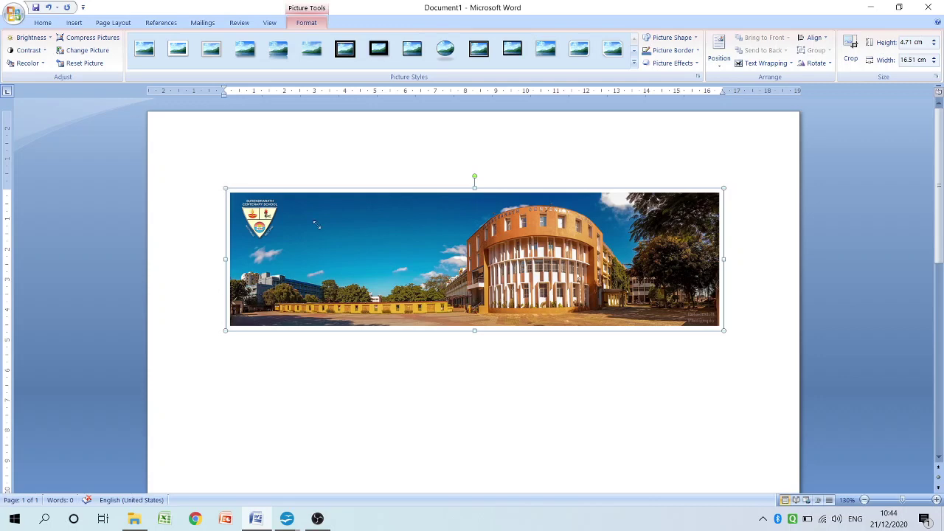
Try shrinking the school picture proportionally to about 9.49 cm wide and stretching it sideways, and undo both size changes.
{"action": "left_click_drag", "start_coordinate": [436, 271], "coordinate": [438, 273]}
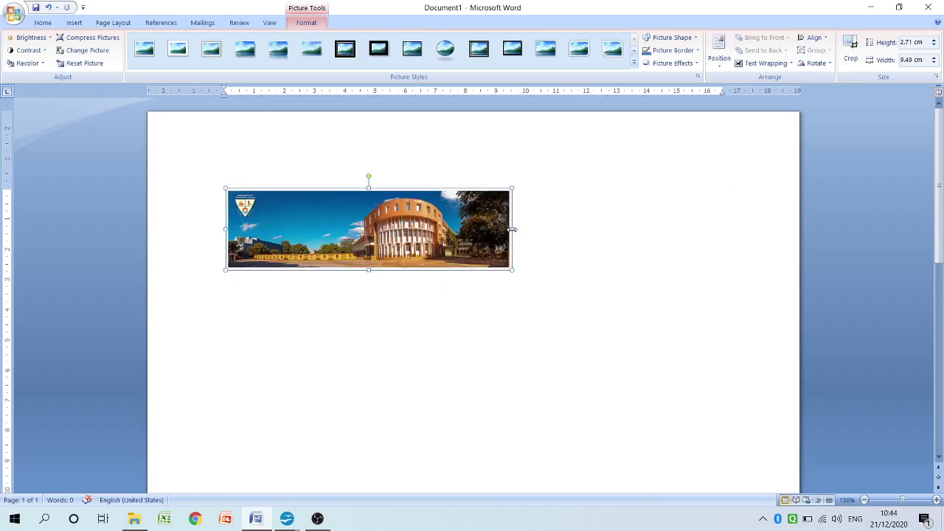
{"action": "left_click_drag", "start_coordinate": [512, 229], "coordinate": [647, 242]}
{"action": "key", "text": "ctrl+z"}
{"action": "key", "text": "ctrl+z"}
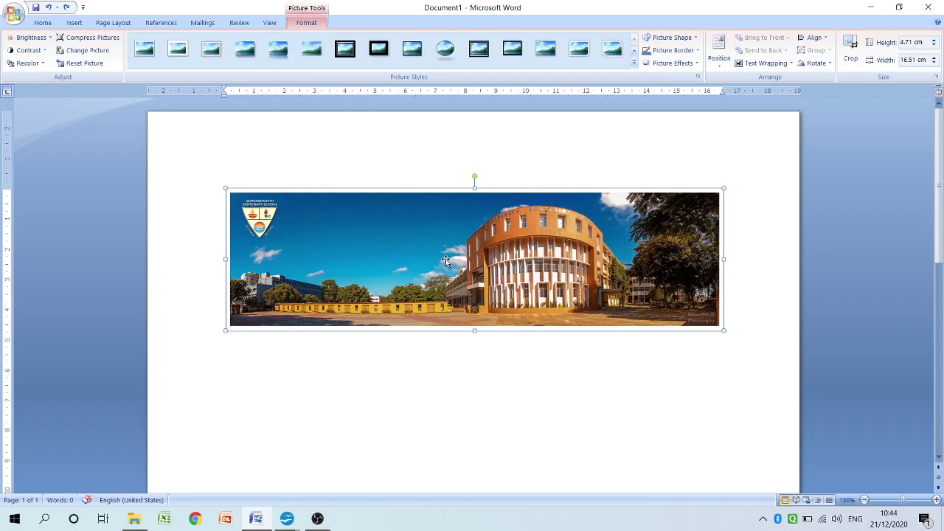
Try cropping the school picture from both sides down to the main building, about 6.46 cm wide, and undo both crops.
{"action": "left_click", "coordinate": [853, 51]}
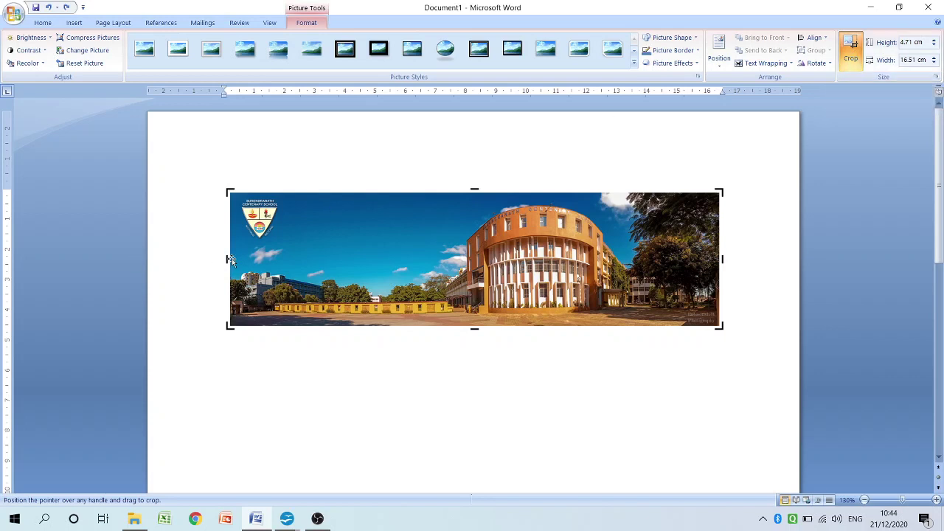
{"action": "left_click_drag", "start_coordinate": [225, 259], "coordinate": [419, 252]}
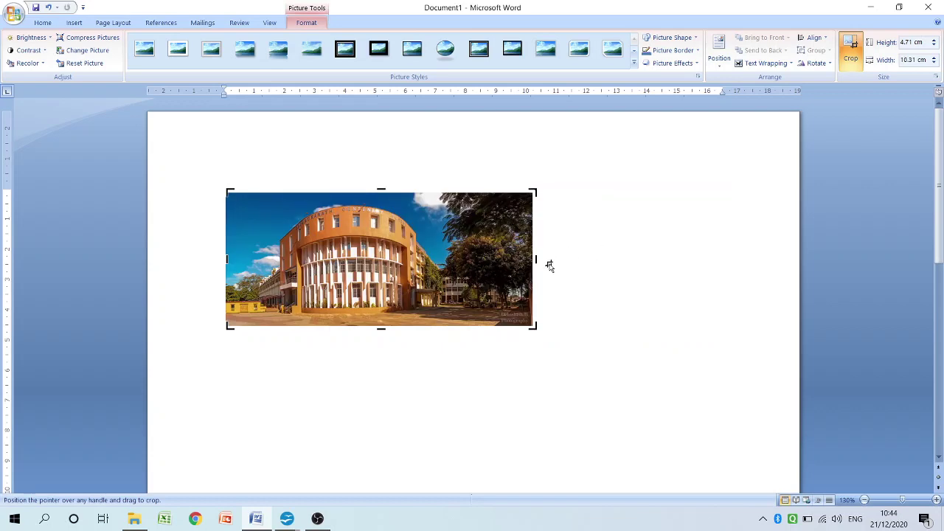
{"action": "left_click_drag", "start_coordinate": [536, 259], "coordinate": [421, 259]}
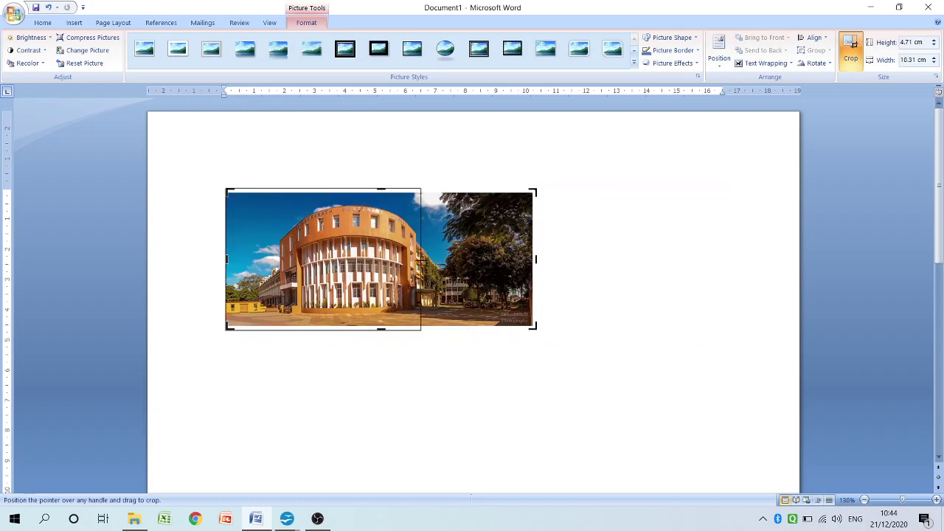
{"action": "left_click", "coordinate": [851, 49]}
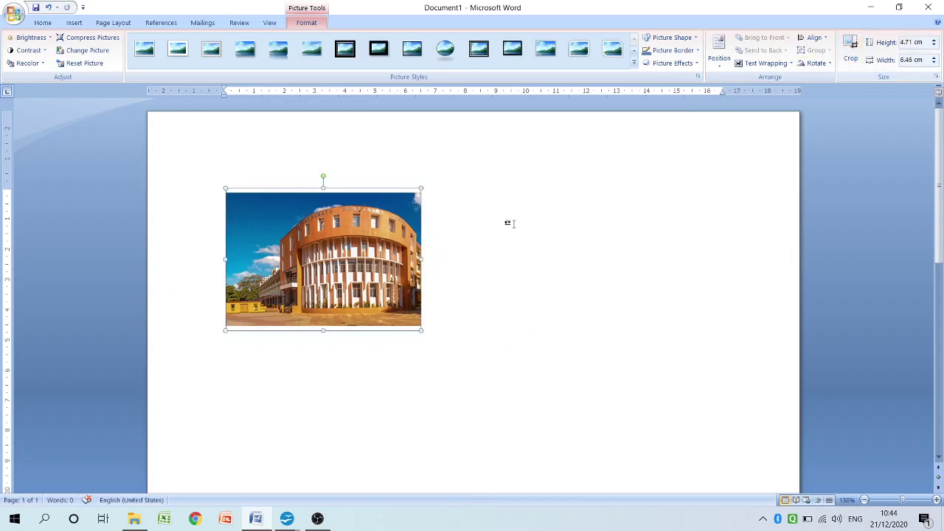
{"action": "left_click", "coordinate": [509, 223]}
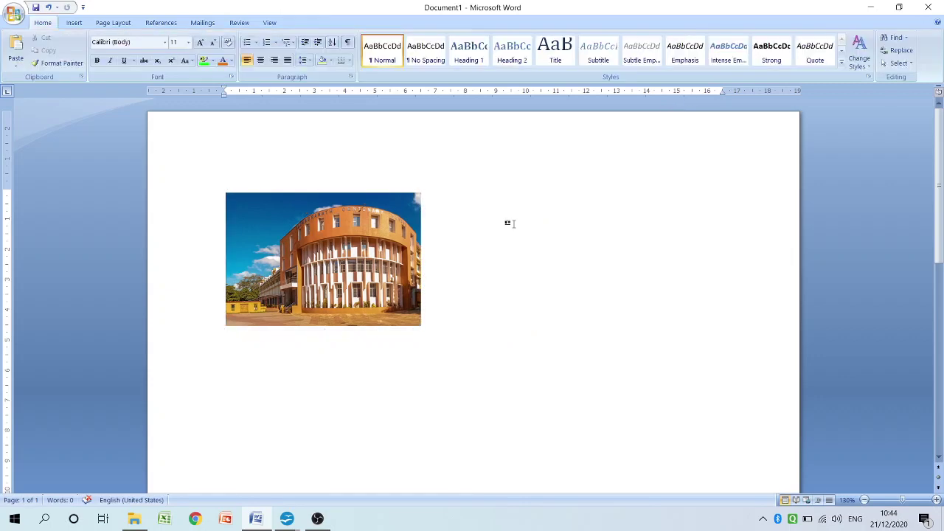
{"action": "key", "text": "ctrl+z"}
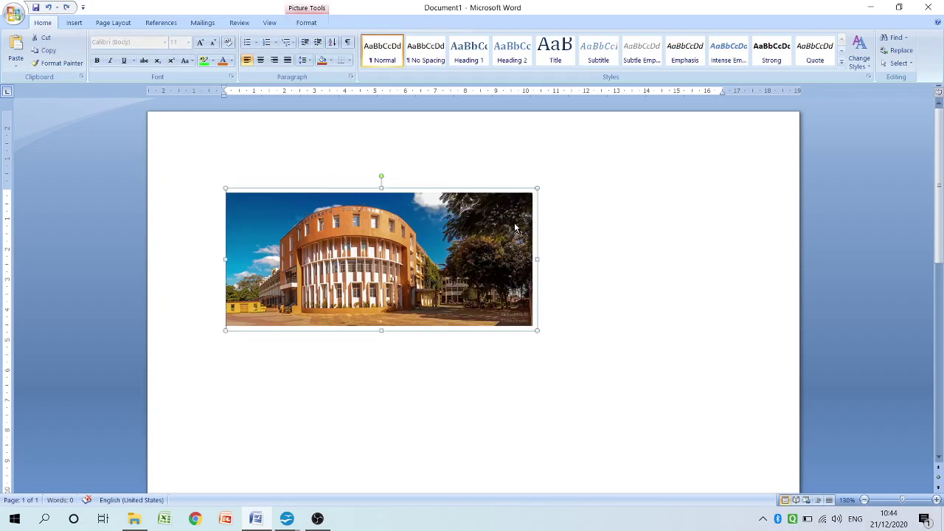
{"action": "key", "text": "ctrl+z"}
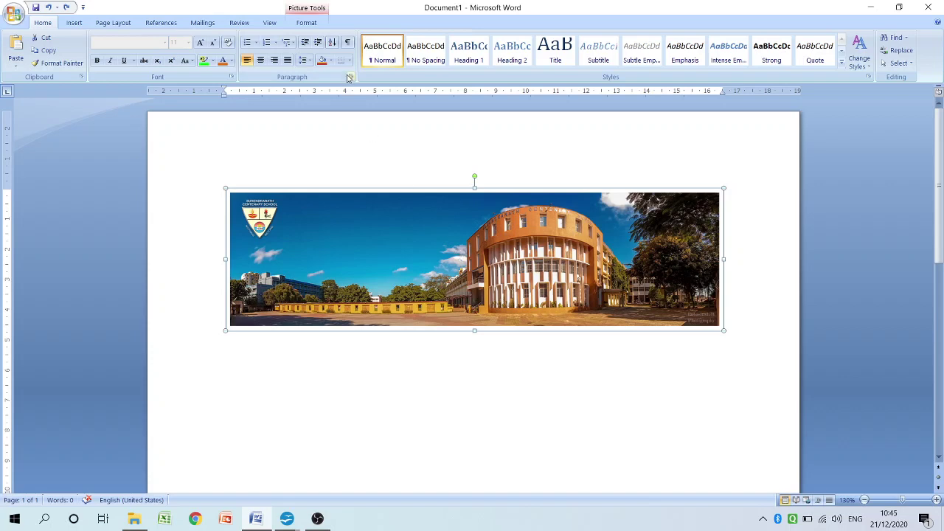
Give the school picture a white-framed picture style with two diagonally opposite corners cut off.
{"action": "left_click", "coordinate": [316, 23]}
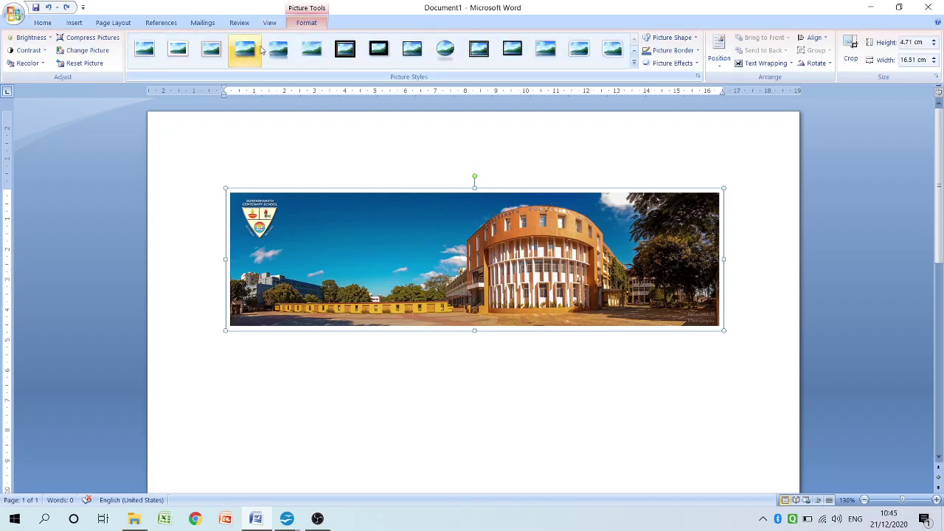
{"action": "left_click", "coordinate": [260, 48]}
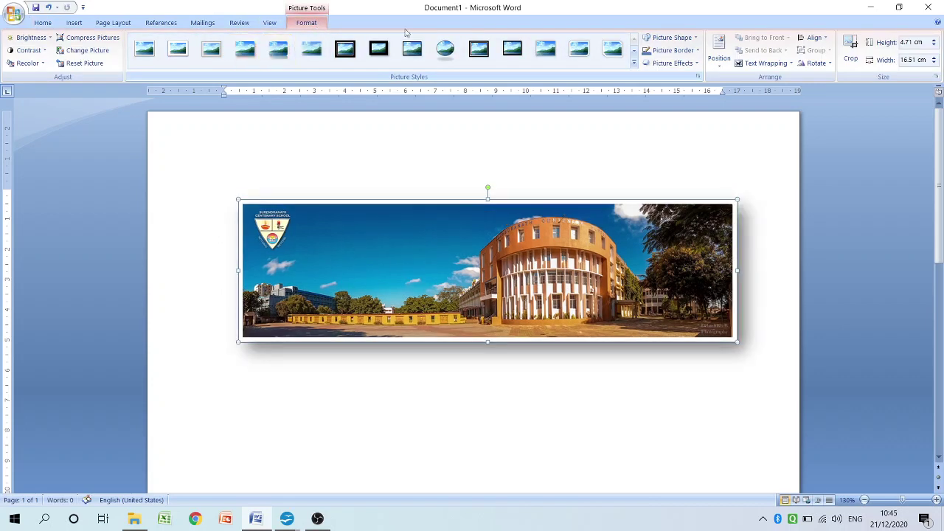
{"action": "left_click", "coordinate": [633, 66]}
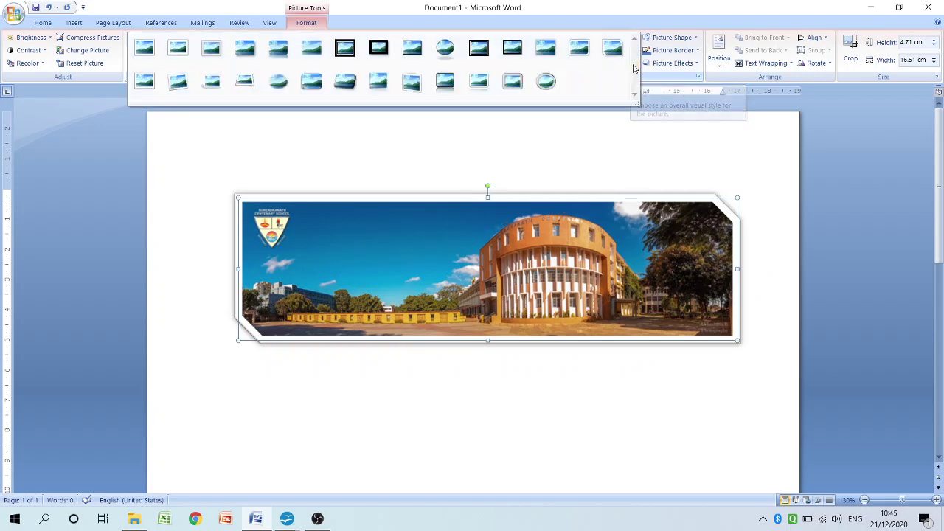
{"action": "left_click", "coordinate": [287, 84]}
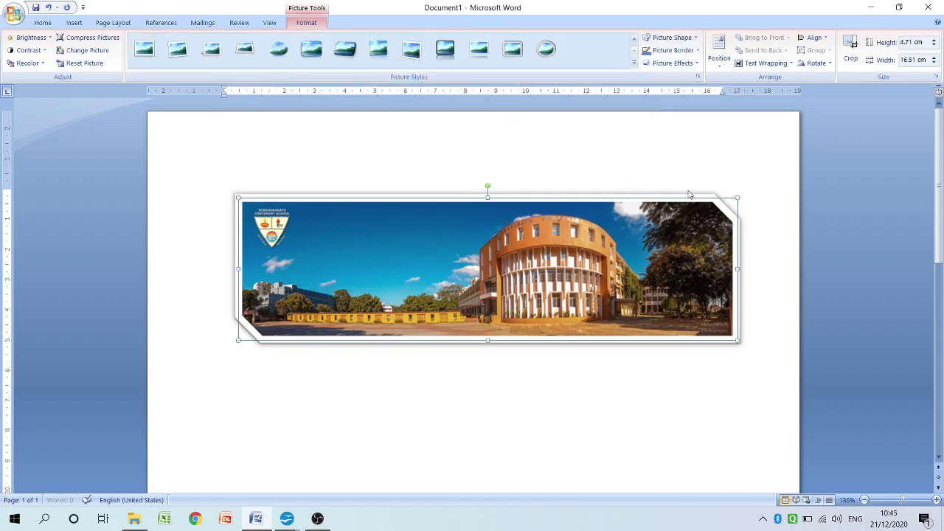
Change the school picture's style to the soft-edged oval.
{"action": "left_click", "coordinate": [546, 49]}
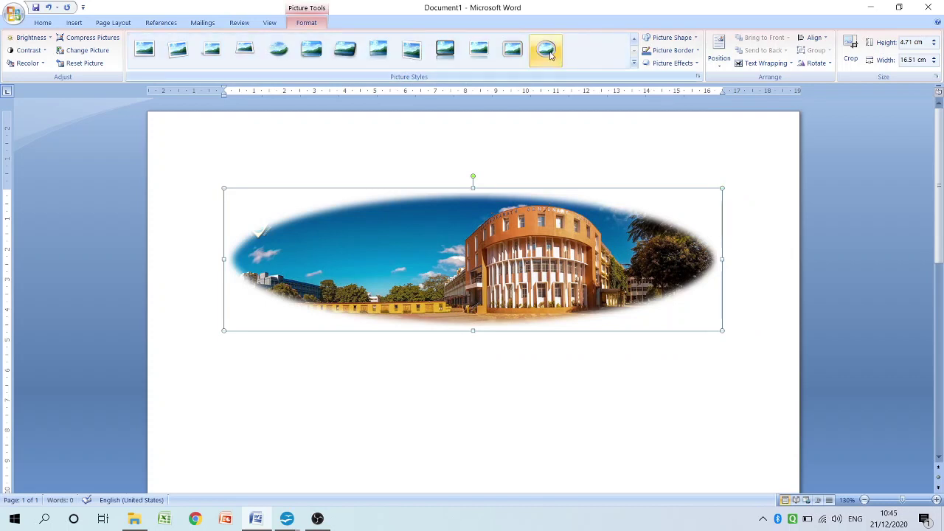
Examine the brightness, position and text wrapping options available for the school picture without applying any.
{"action": "left_click", "coordinate": [42, 39]}
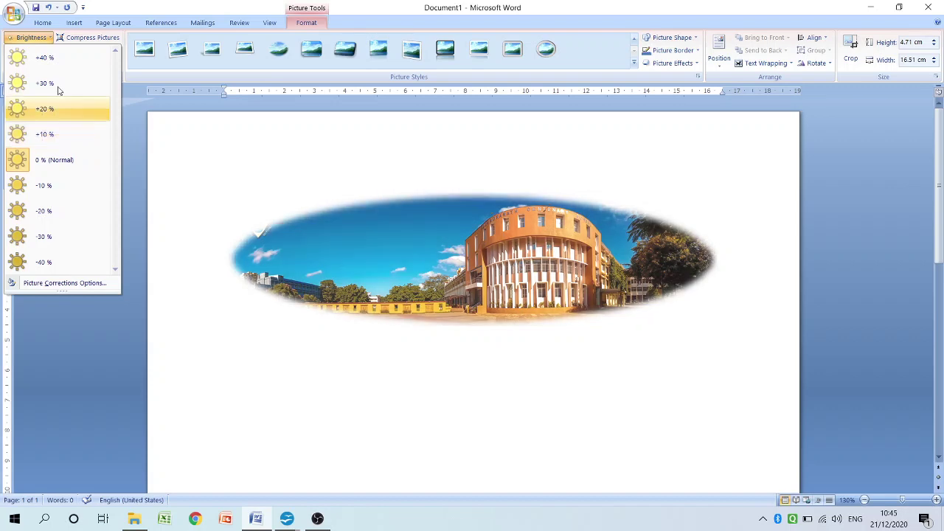
{"action": "left_click", "coordinate": [204, 136]}
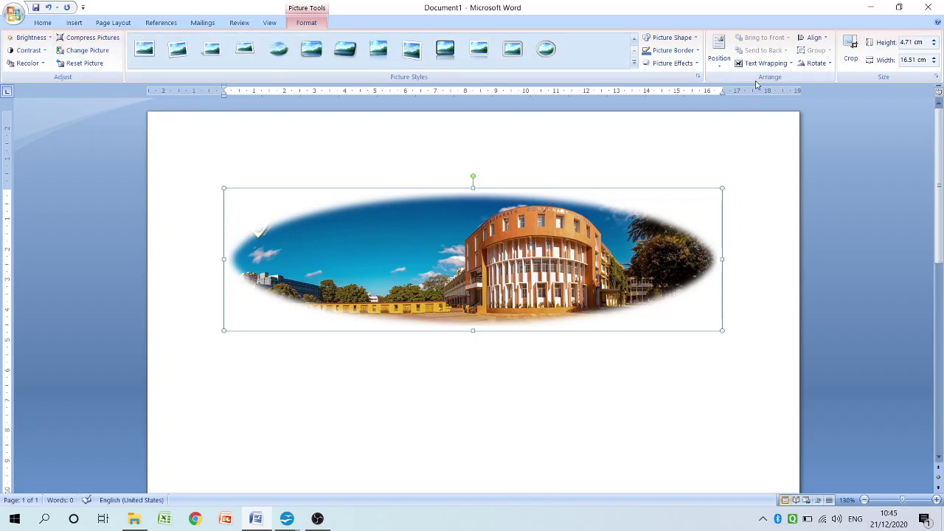
{"action": "left_click", "coordinate": [718, 67]}
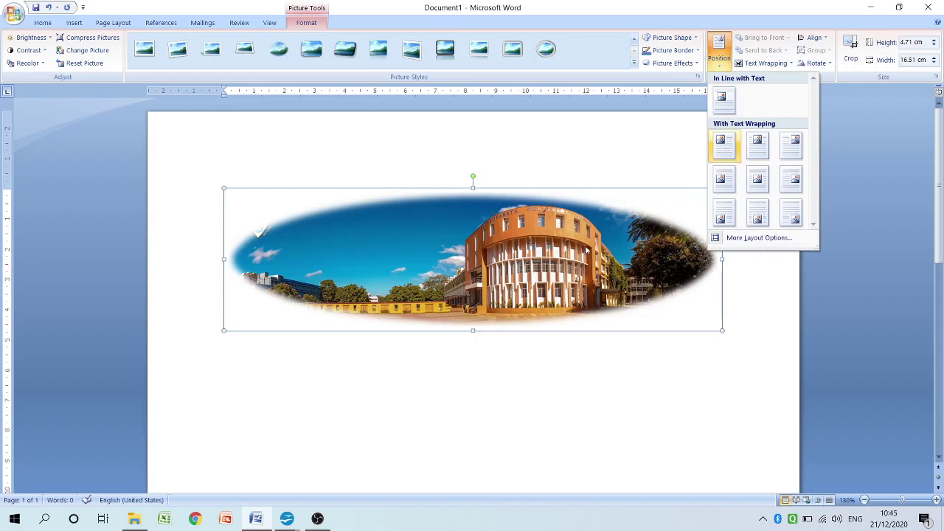
{"action": "left_click", "coordinate": [665, 126]}
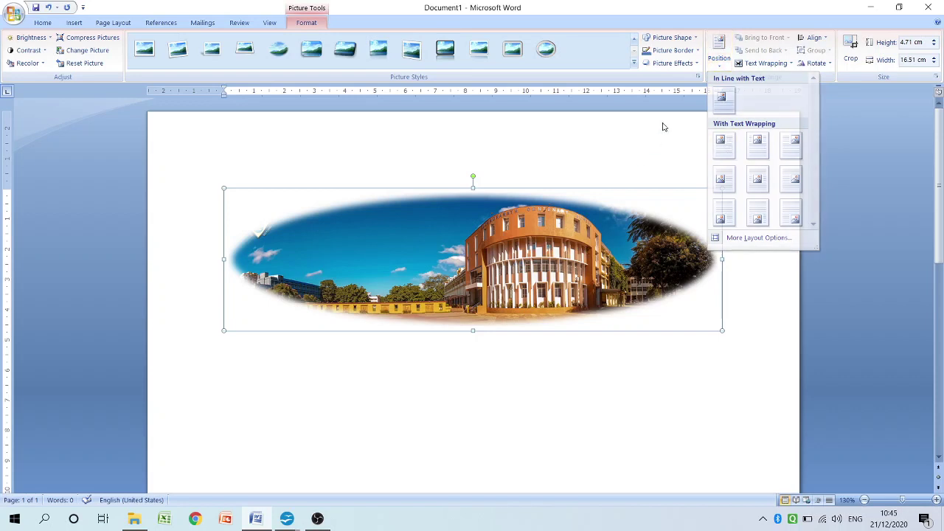
{"action": "left_click", "coordinate": [779, 66]}
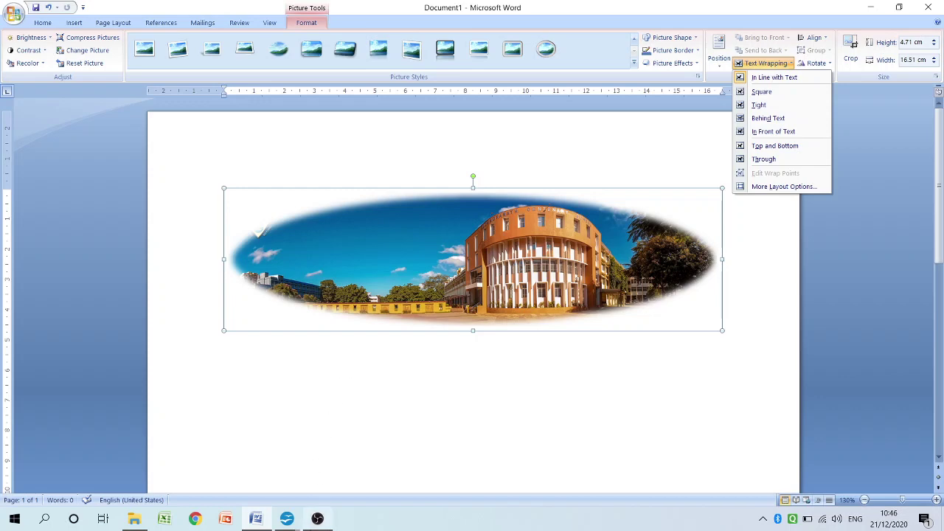
{"action": "left_click", "coordinate": [312, 519]}
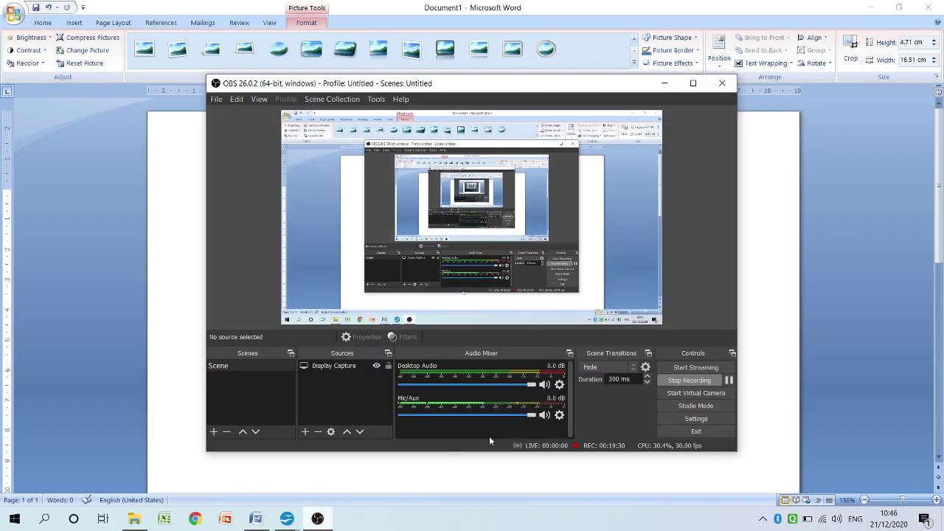